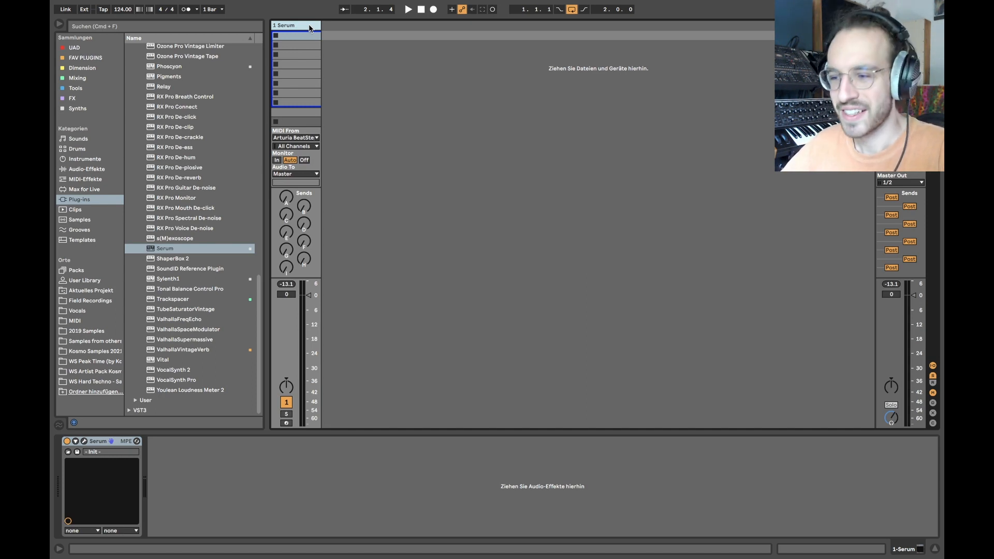
- Create a MIDI clip in the Serum track's first slot and add an E2 note at its start, five sixteenths long
{"action": "double_click", "coordinate": [294, 40]}
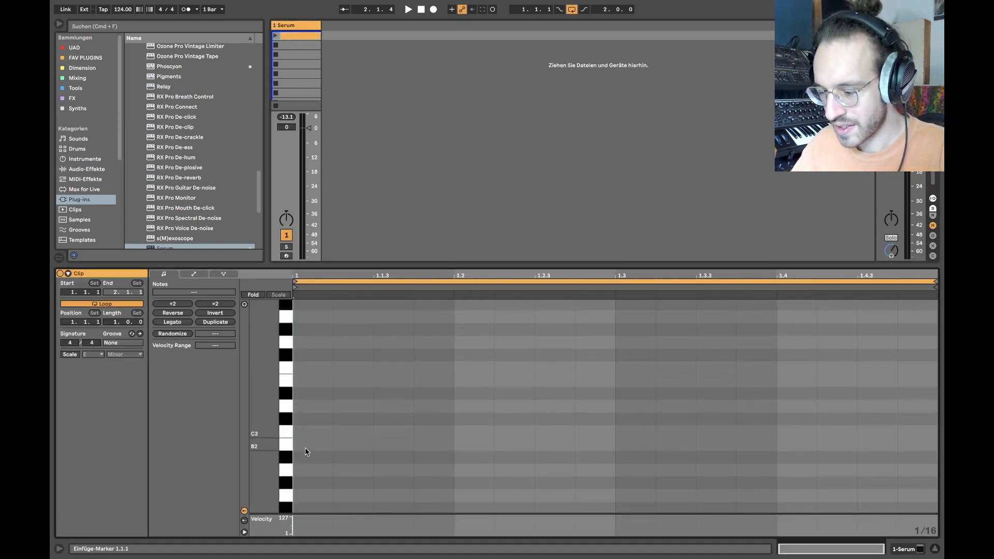
{"action": "scroll", "coordinate": [306, 448], "scroll_direction": "down", "scroll_amount": 3}
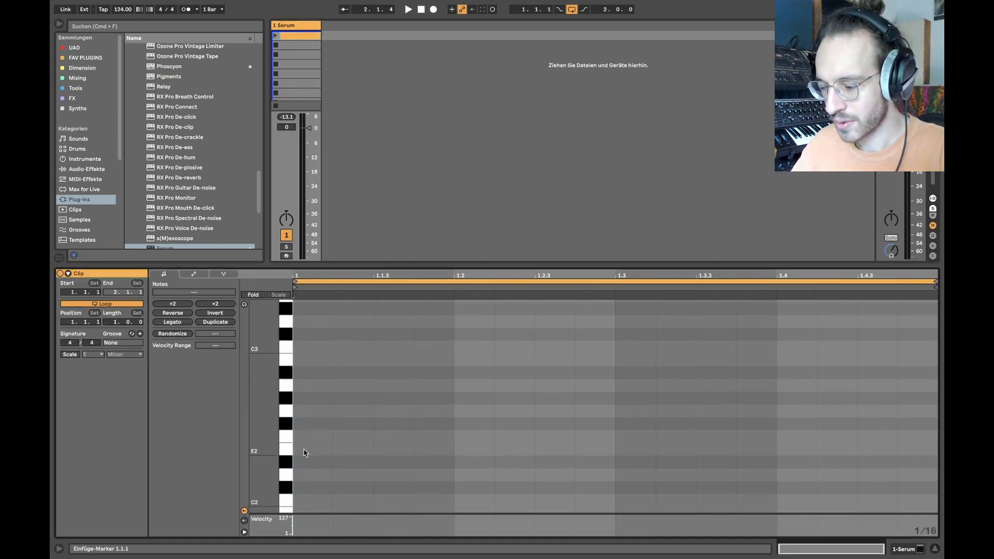
{"action": "double_click", "coordinate": [305, 449]}
{"action": "key", "text": "shift+Right"}
{"action": "key", "text": "shift+Right"}
{"action": "key", "text": "shift+Right"}
{"action": "key", "text": "shift+Right"}
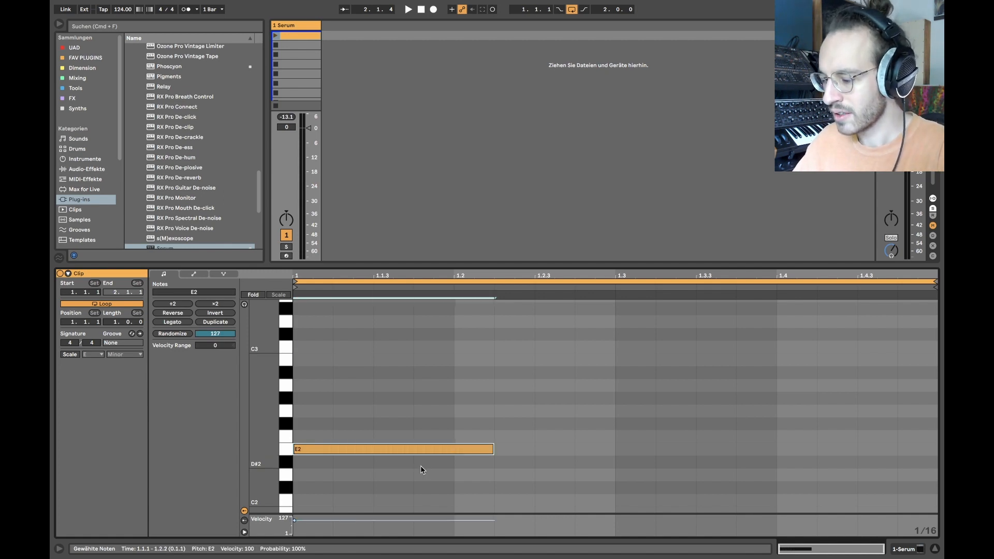
- Set the clip's loop length to two bars and lengthen the E2 note to two beats, ending at 1.3
{"action": "left_click_drag", "start_coordinate": [117, 322], "coordinate": [117, 315]}
{"action": "left_click", "coordinate": [391, 449]}
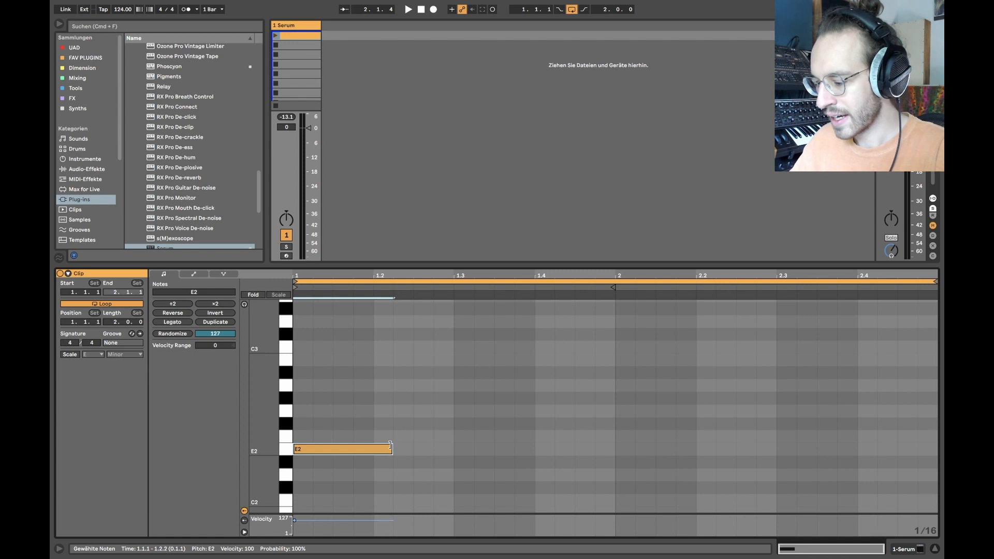
{"action": "left_click_drag", "start_coordinate": [391, 449], "coordinate": [453, 449]}
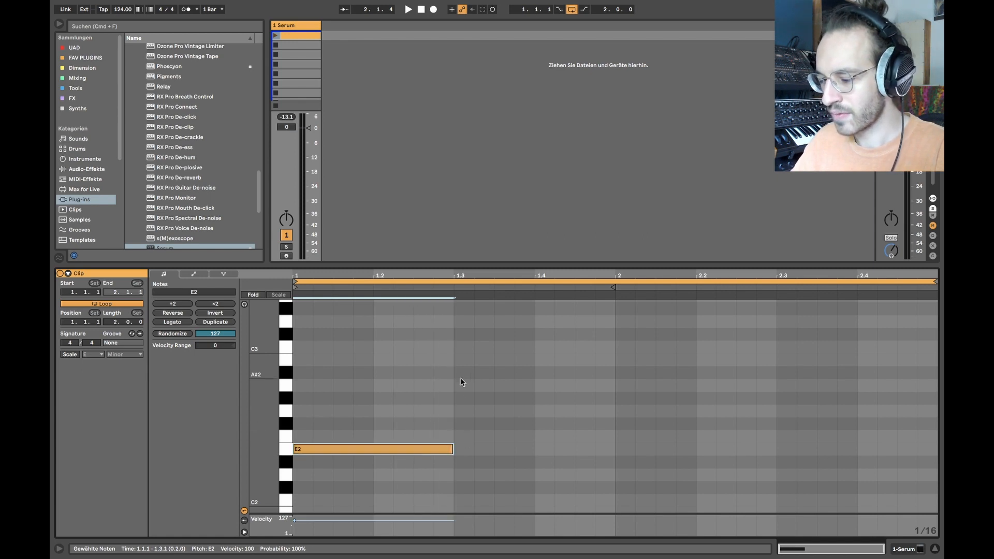
- Add one-beat B2 and C3 notes at beats 1.3 and 1.4, and audition the clip
{"action": "left_click_drag", "start_coordinate": [456, 359], "coordinate": [614, 348]}
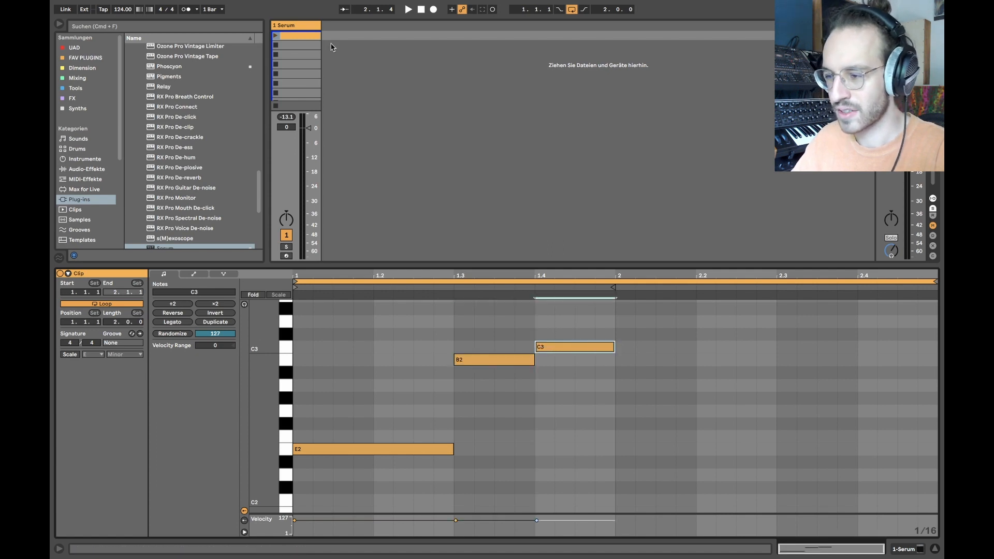
{"action": "left_click", "coordinate": [275, 36]}
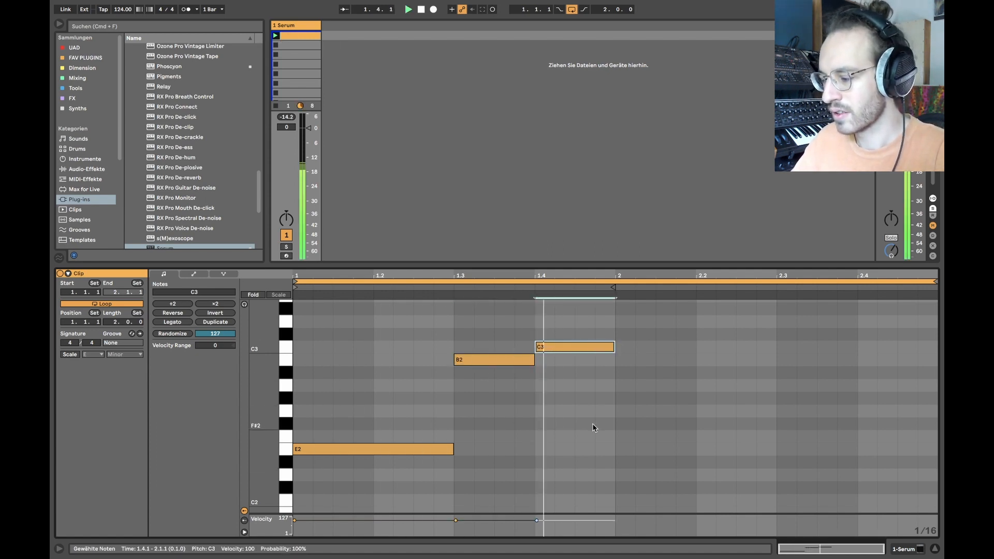
{"action": "key", "text": "space"}
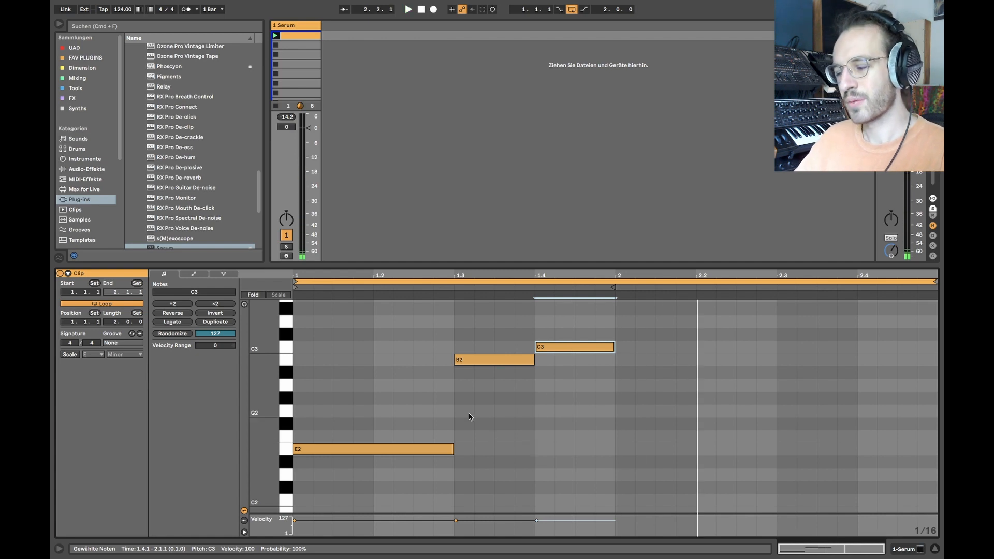
- Transpose the note at 1.3 up to C3 and the note at 1.4 up to D3, and play the clip
{"action": "left_click", "coordinate": [476, 362]}
{"action": "key", "text": "Up"}
{"action": "left_click", "coordinate": [555, 348]}
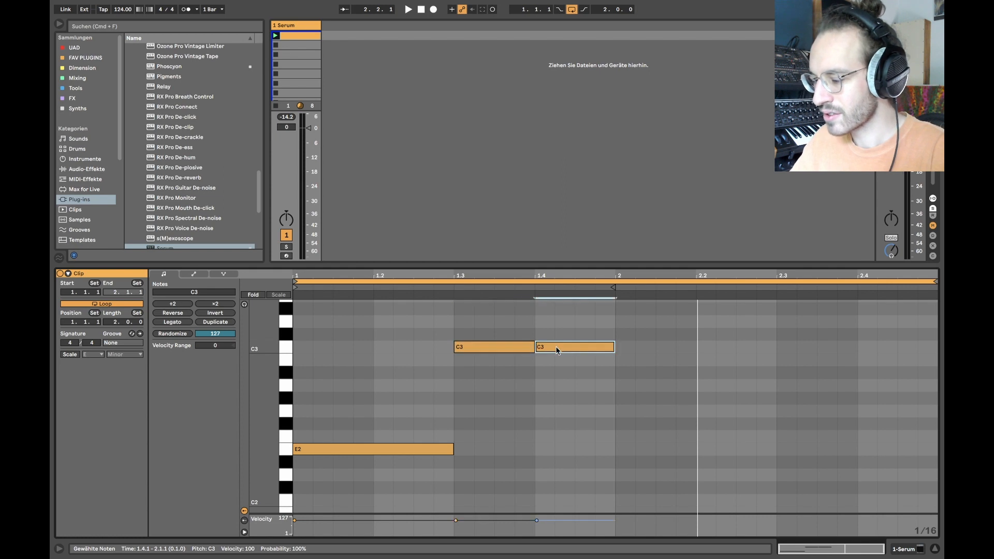
{"action": "key", "text": "Up"}
{"action": "key", "text": "Up"}
{"action": "key", "text": "space"}
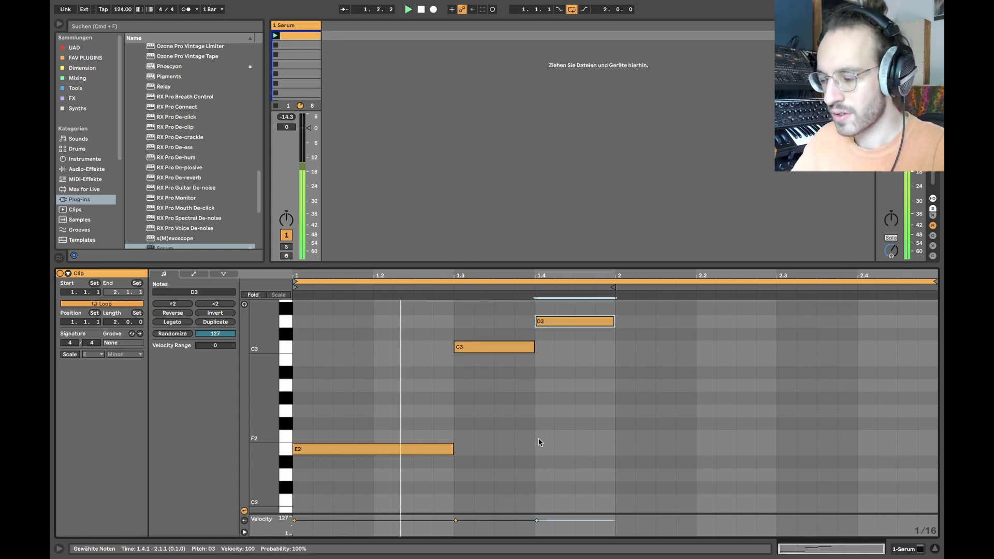
{"action": "key", "text": "space"}
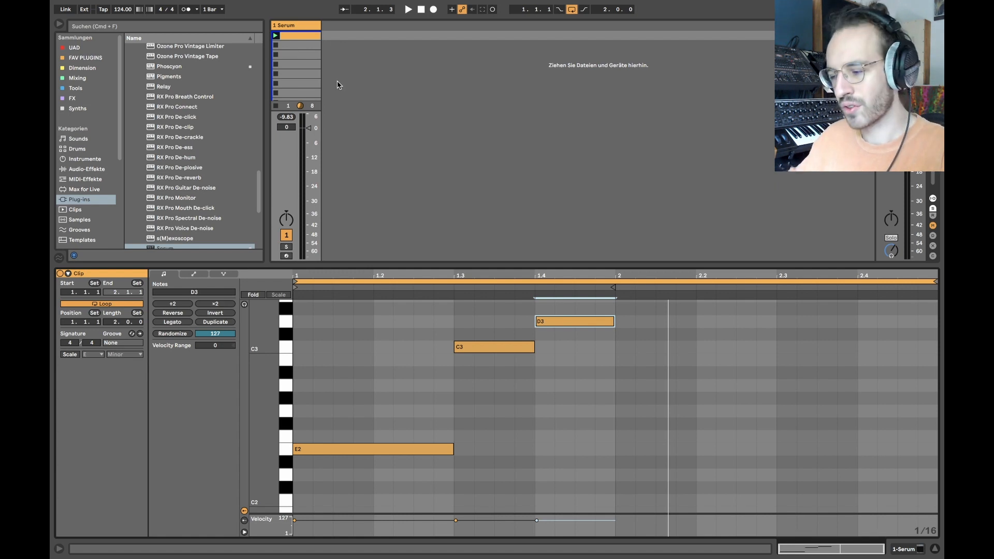
- Shorten the E2 note by two sixteenths and make the C3 note start at 1.2.3 while still ending at 1.4
{"action": "left_click_drag", "start_coordinate": [420, 368], "coordinate": [418, 512]}
{"action": "key", "text": "shift+Left"}
{"action": "key", "text": "shift+Left"}
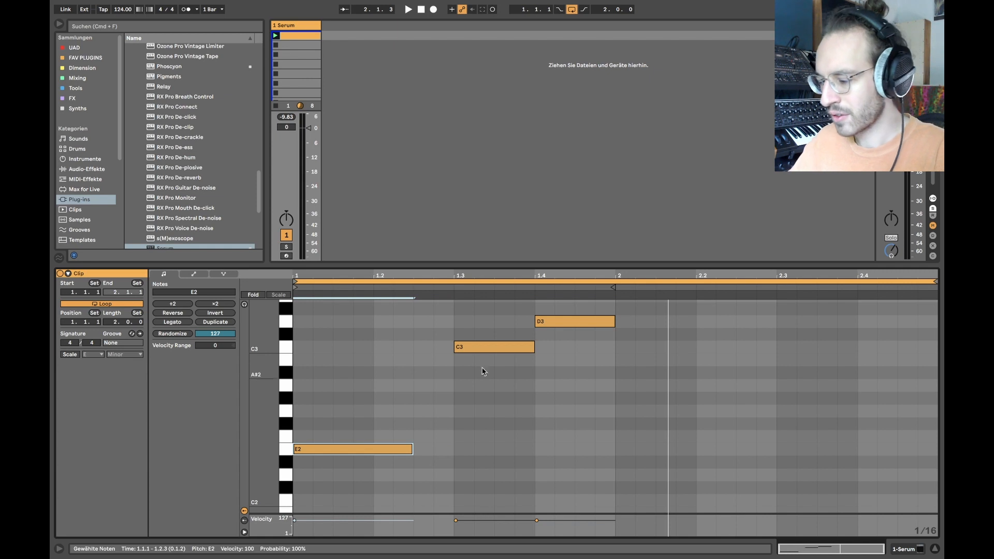
{"action": "left_click", "coordinate": [480, 349]}
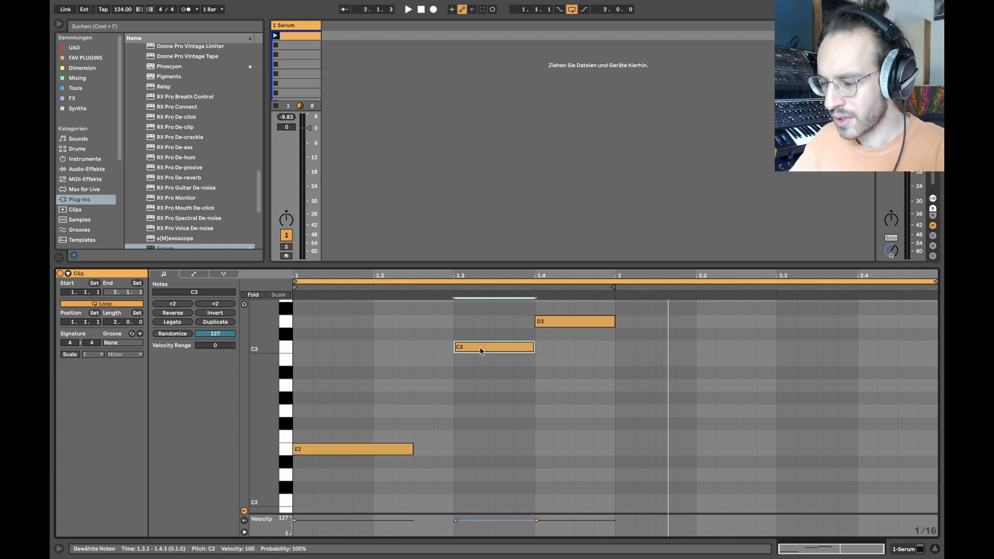
{"action": "key", "text": "Left"}
{"action": "key", "text": "Left"}
{"action": "key", "text": "shift+Right"}
{"action": "key", "text": "shift+Right"}
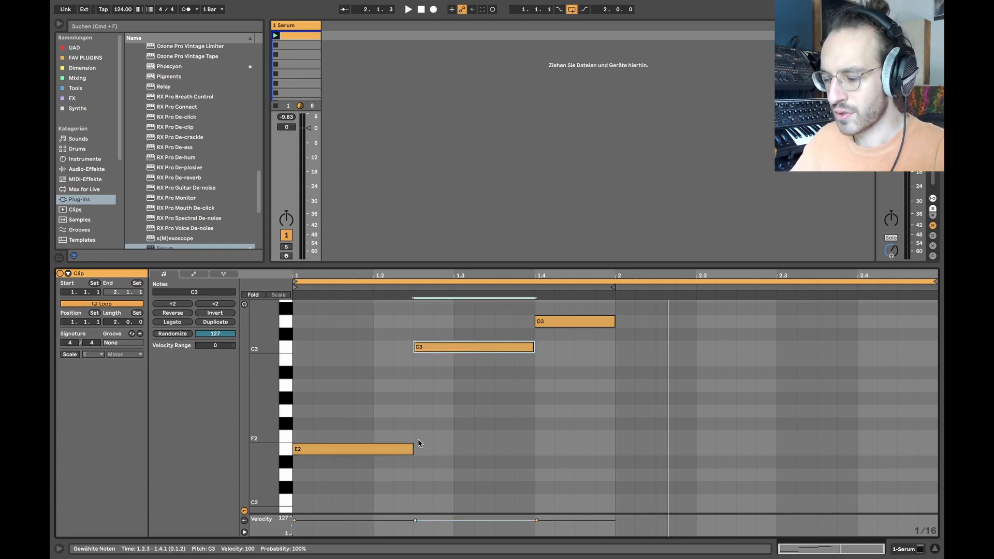
- Play the clip to check the new rhythm of the three notes
{"action": "left_click", "coordinate": [419, 443]}
{"action": "left_click_drag", "start_coordinate": [419, 321], "coordinate": [417, 370]}
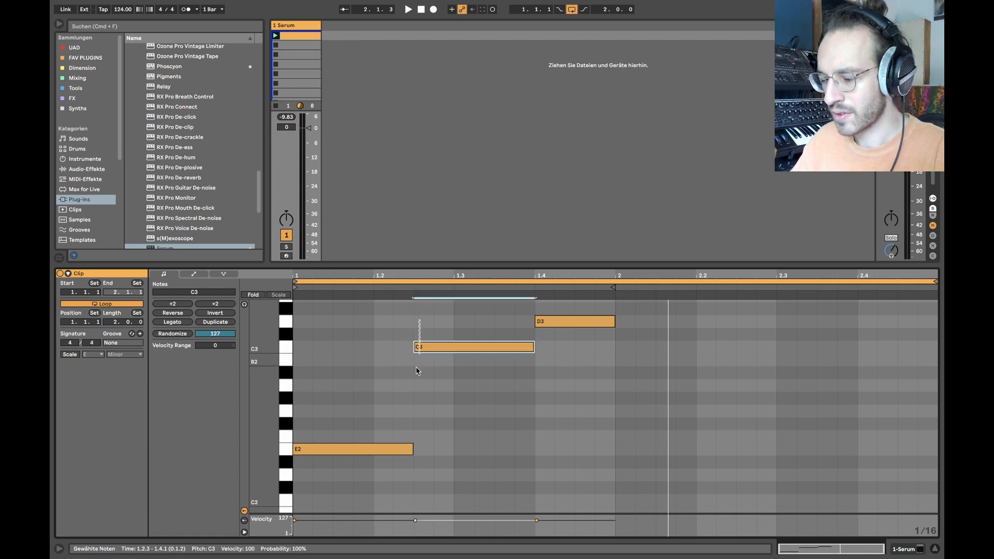
{"action": "left_click", "coordinate": [417, 371]}
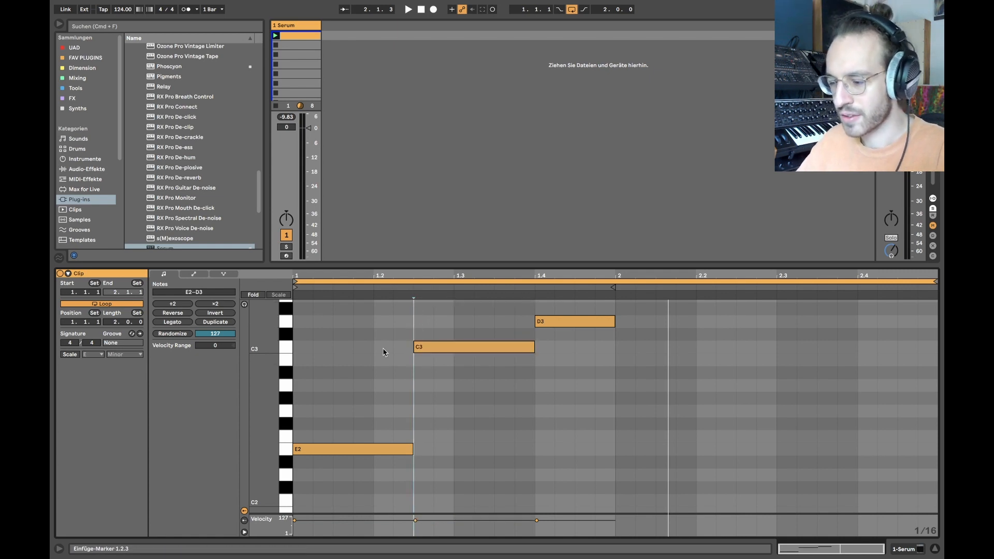
{"action": "key", "text": "space"}
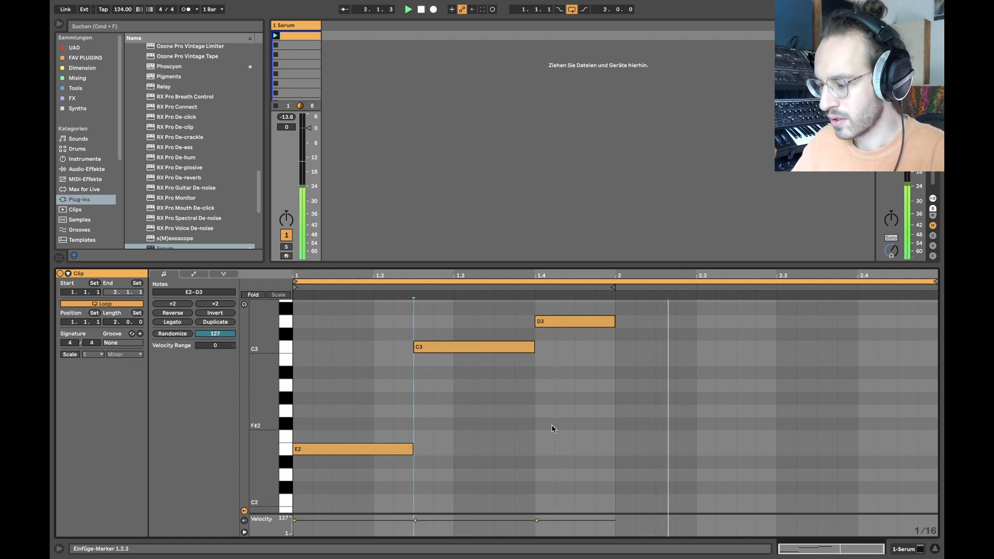
{"action": "key", "text": "space"}
- Duplicate all notes of the first bar into bar 2 and play the two-bar sequence
{"action": "key", "text": "super+a"}
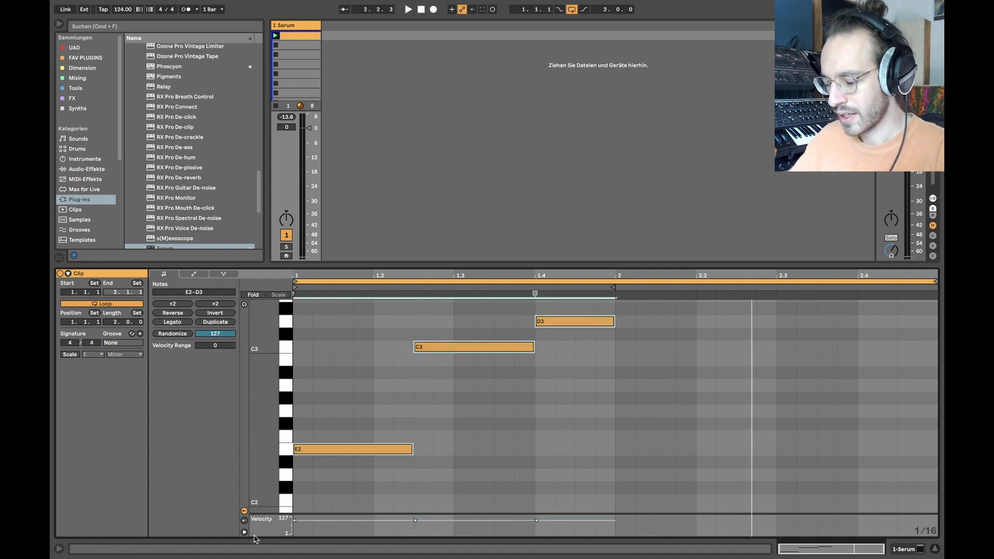
{"action": "key", "text": "super+d"}
{"action": "key", "text": "space"}
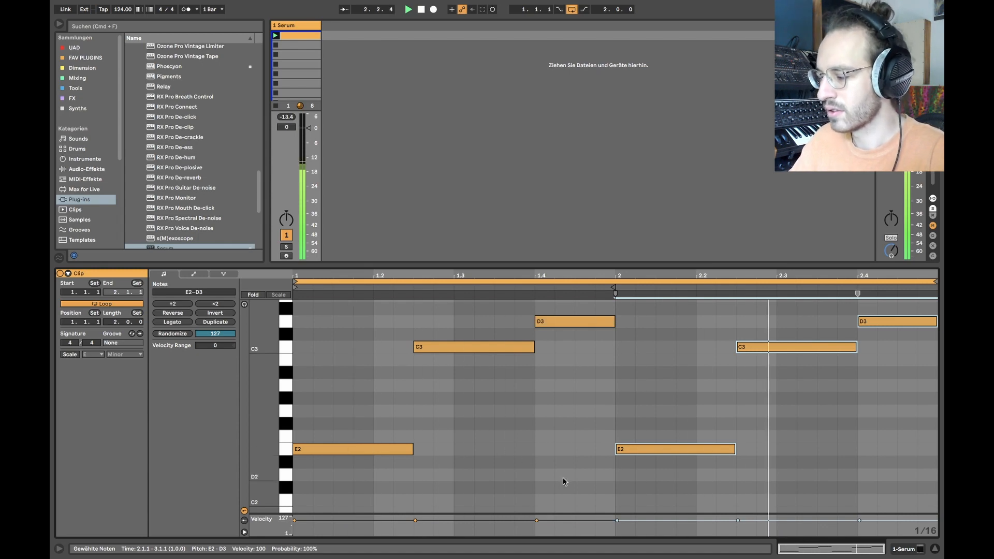
{"action": "key", "text": "space"}
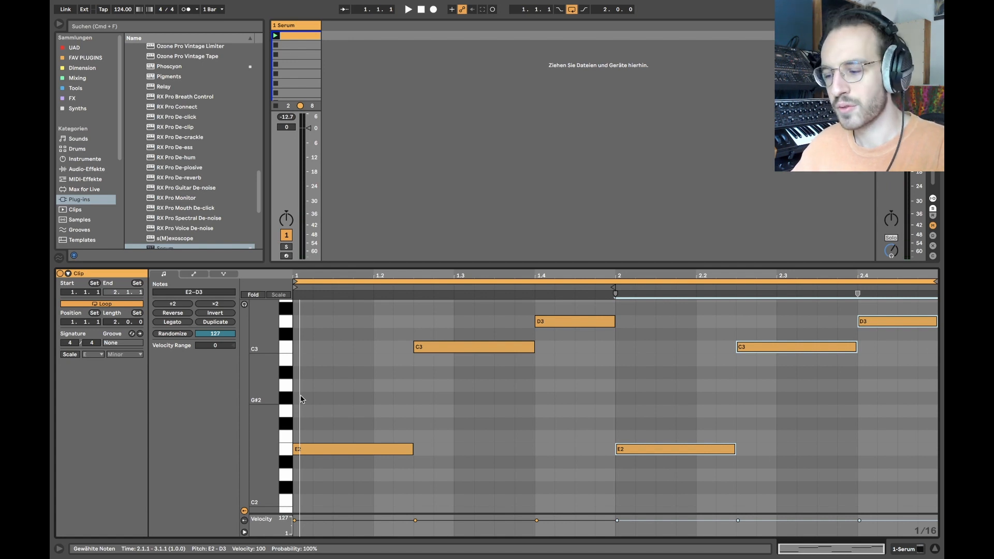
- Add the Arpeggiator MIDI effect in front of Serum and audition it with the clip
{"action": "key", "text": "shift+Tab"}
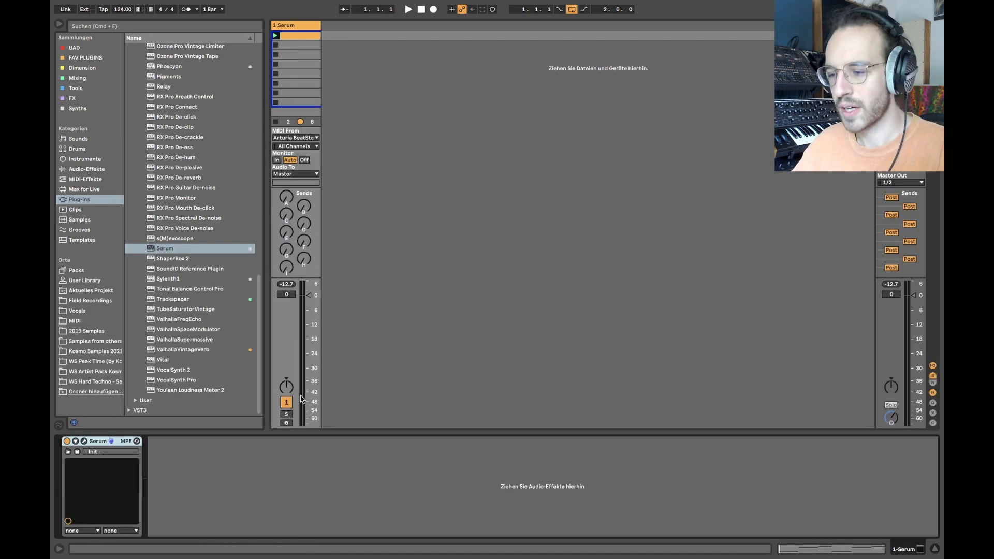
{"action": "left_click", "coordinate": [85, 179]}
{"action": "double_click", "coordinate": [161, 49]}
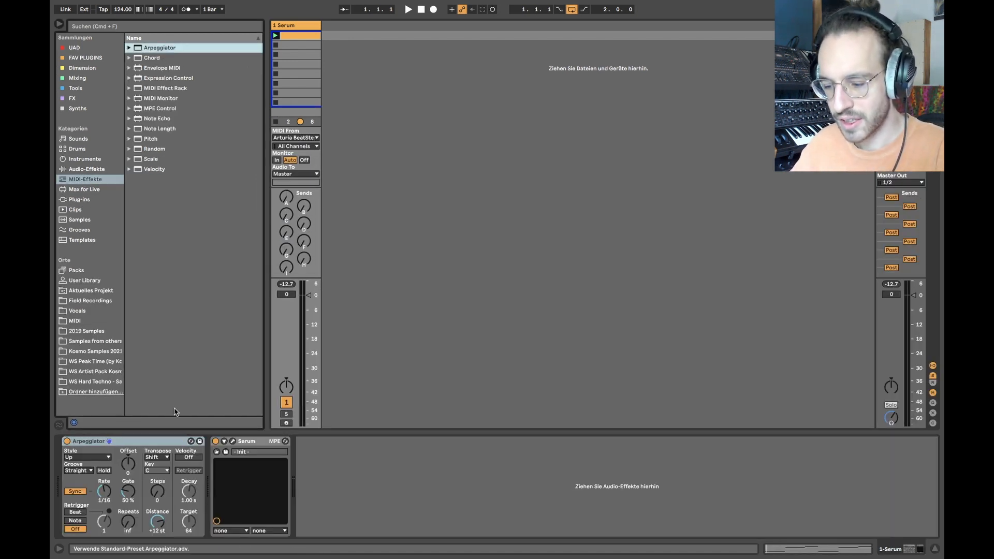
{"action": "key", "text": "space"}
{"action": "key", "text": "space"}
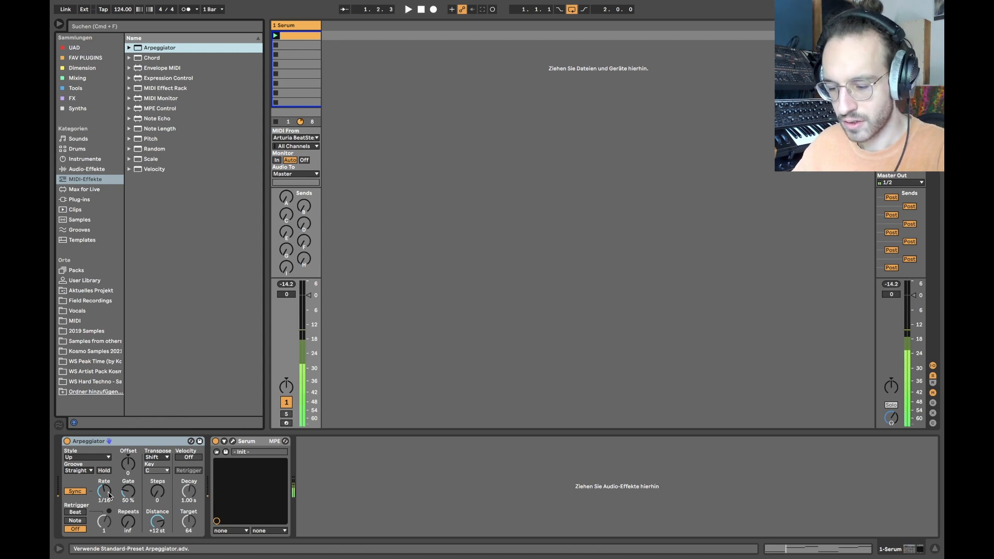
- Set the Arpeggiator's rate to 1/32 and show the rate's automation envelope in the clip
{"action": "left_click_drag", "start_coordinate": [110, 492], "coordinate": [110, 499]}
{"action": "key", "text": "Down"}
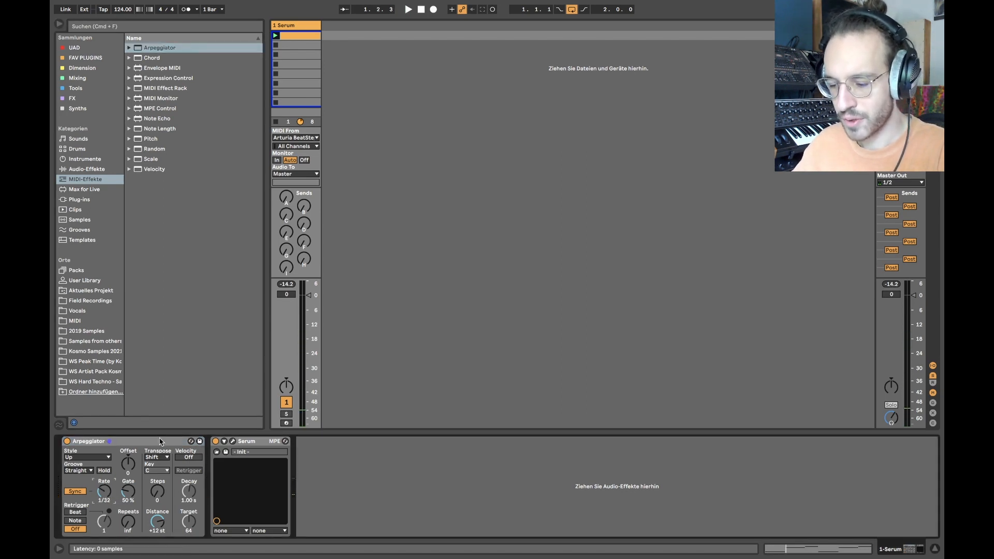
{"action": "right_click", "coordinate": [96, 494]}
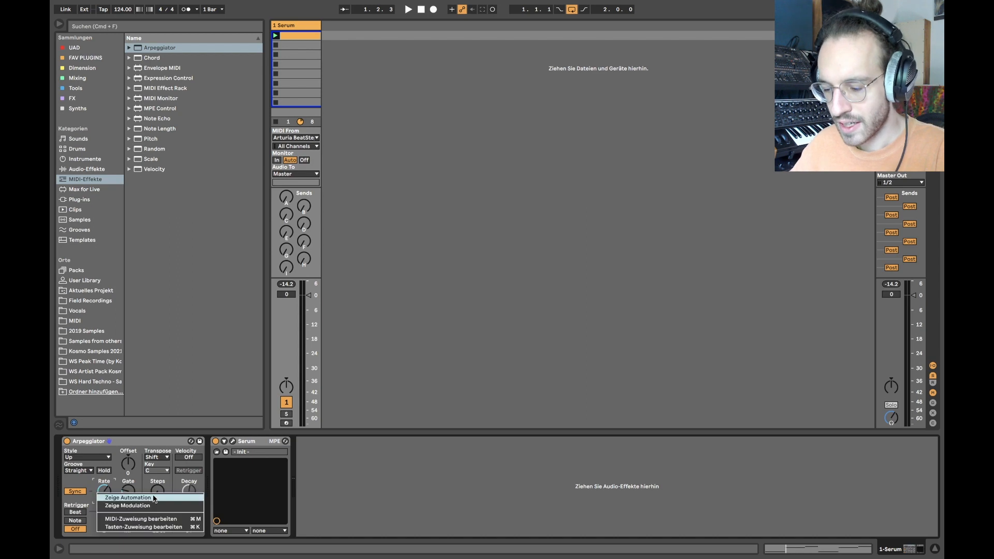
{"action": "left_click", "coordinate": [119, 503]}
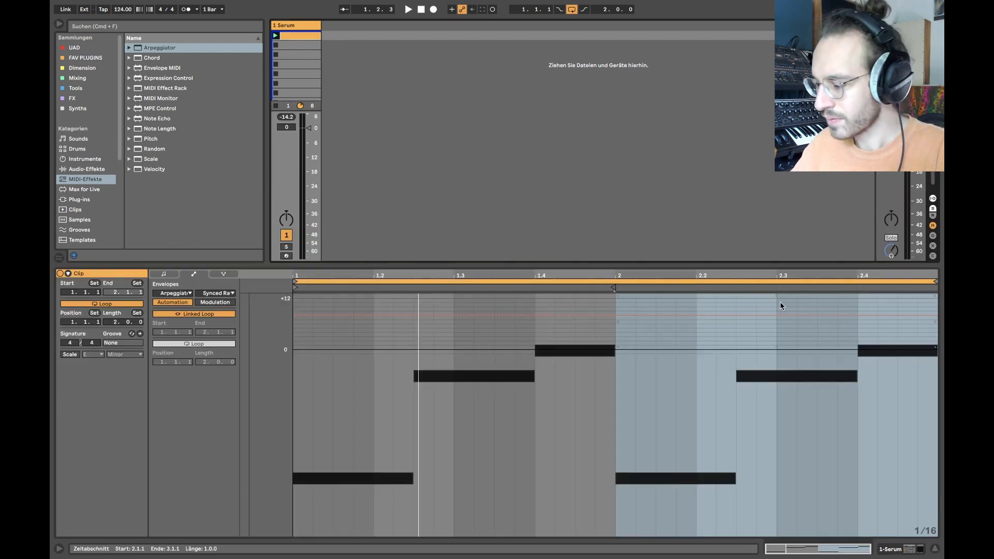
- Step the Arpeggiator's Synced Rate envelope down from the start of bar 2 and play the clip
{"action": "left_click", "coordinate": [616, 315]}
{"action": "left_click_drag", "start_coordinate": [617, 316], "coordinate": [616, 323]}
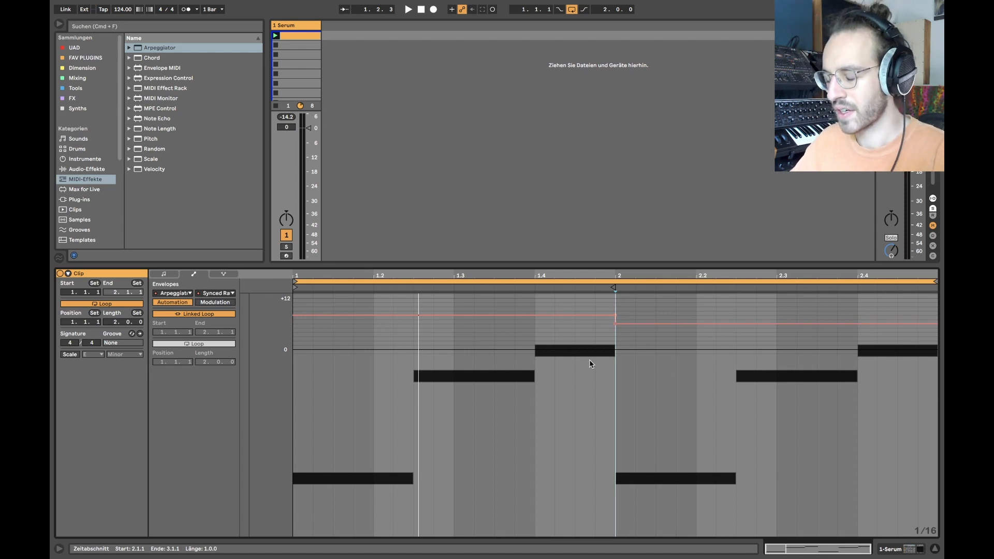
{"action": "key", "text": "space"}
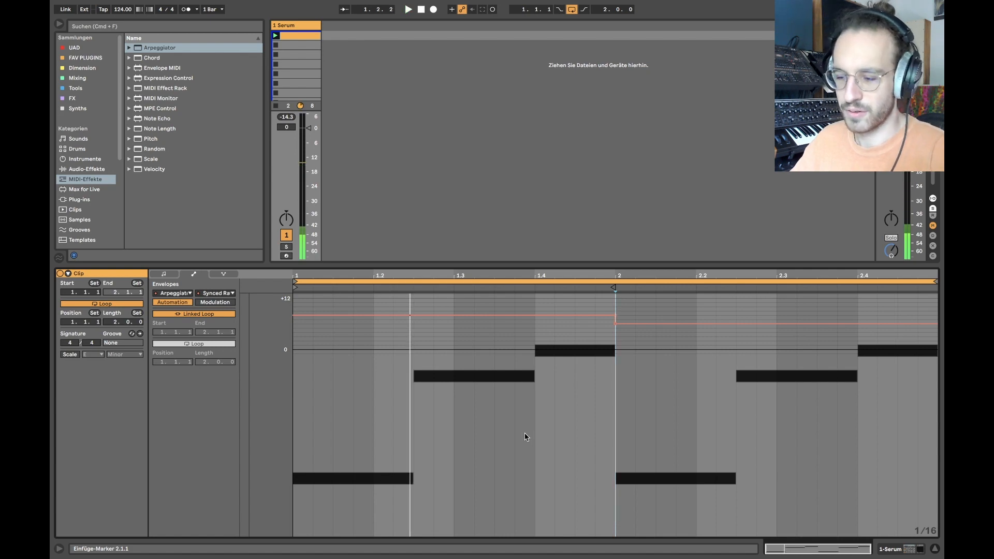
- Add EQ Eight after Serum and turn its first band into a low cut at about 215 Hz
{"action": "key", "text": "shift+Tab"}
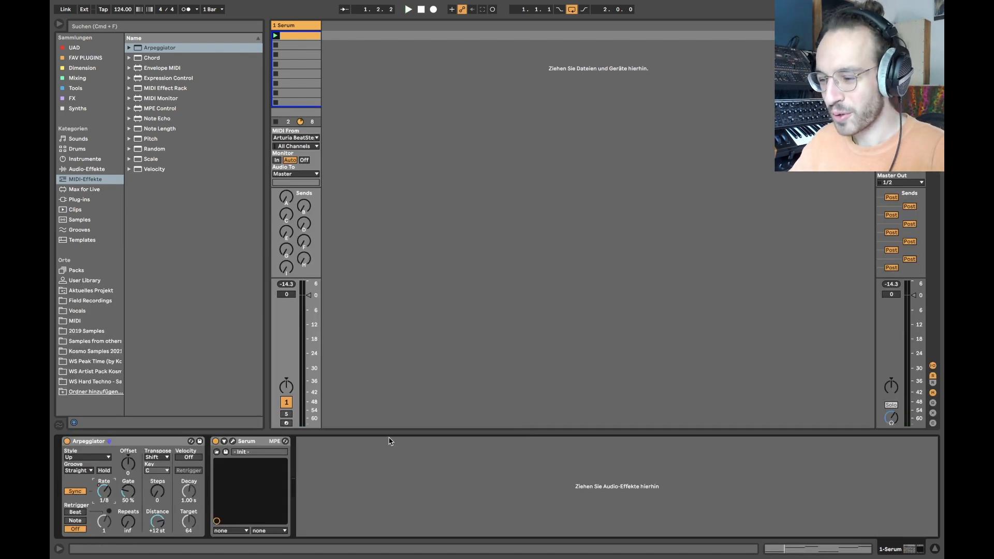
{"action": "left_click", "coordinate": [291, 25]}
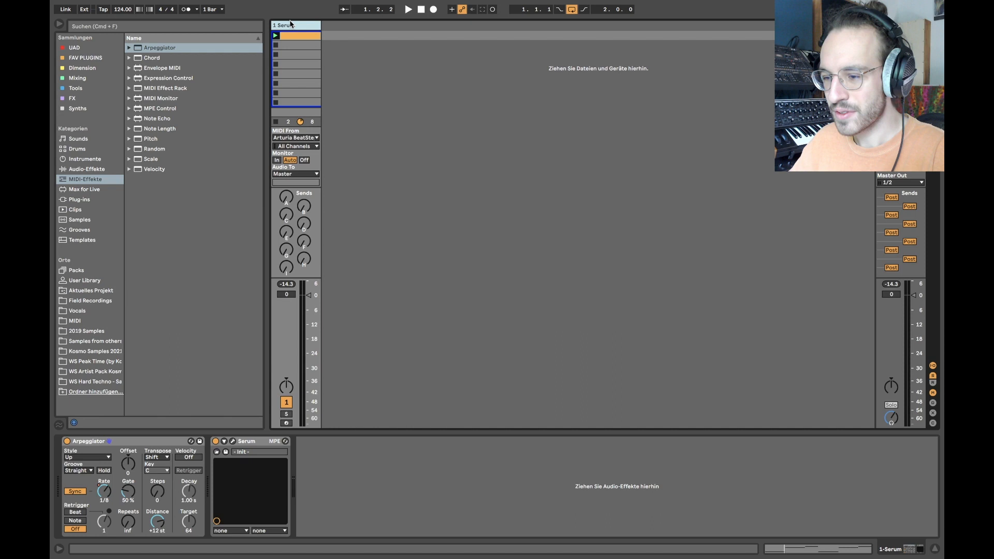
{"action": "left_click", "coordinate": [87, 169]}
{"action": "double_click", "coordinate": [155, 200]}
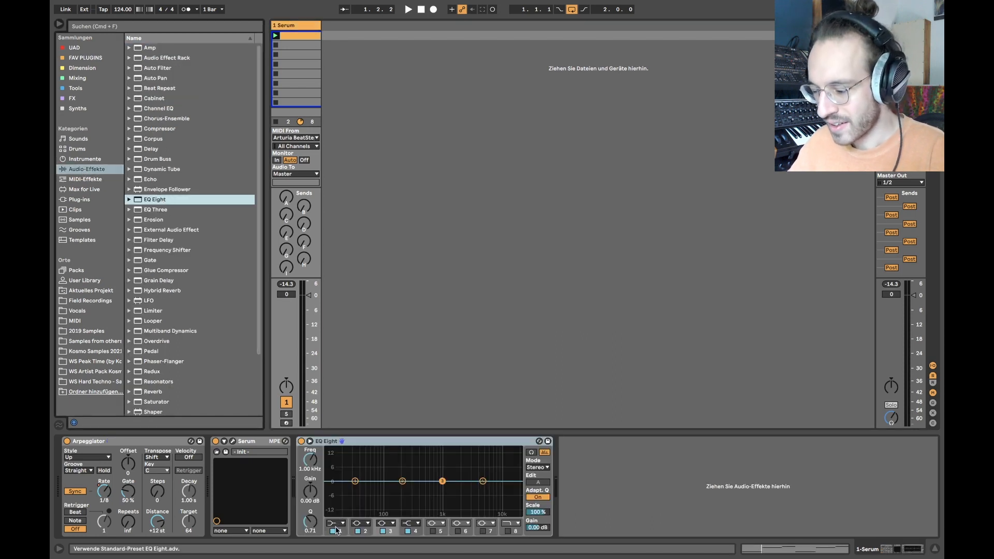
{"action": "left_click", "coordinate": [336, 524]}
{"action": "left_click", "coordinate": [337, 467]}
{"action": "left_click_drag", "start_coordinate": [355, 489], "coordinate": [405, 490]}
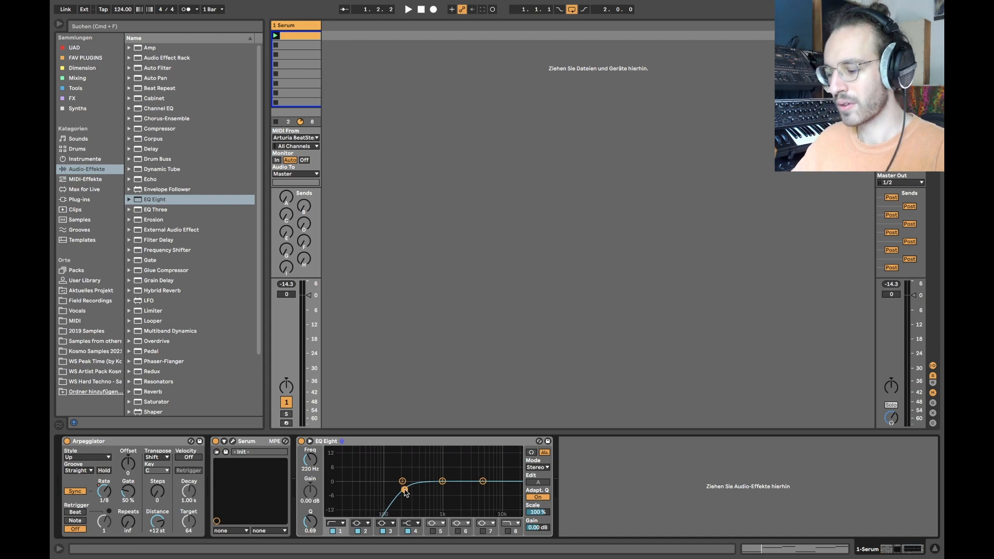
- Open Serum's editor window and raise the cutoff of the MG Low 12 filter
{"action": "left_click", "coordinate": [289, 29]}
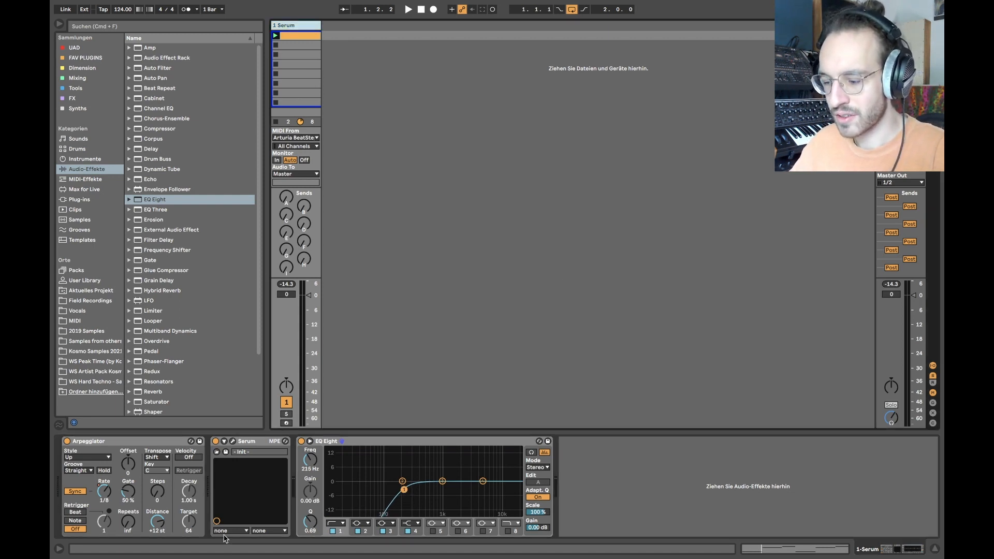
{"action": "left_click", "coordinate": [232, 441]}
{"action": "left_click_drag", "start_coordinate": [604, 48], "coordinate": [552, 41]}
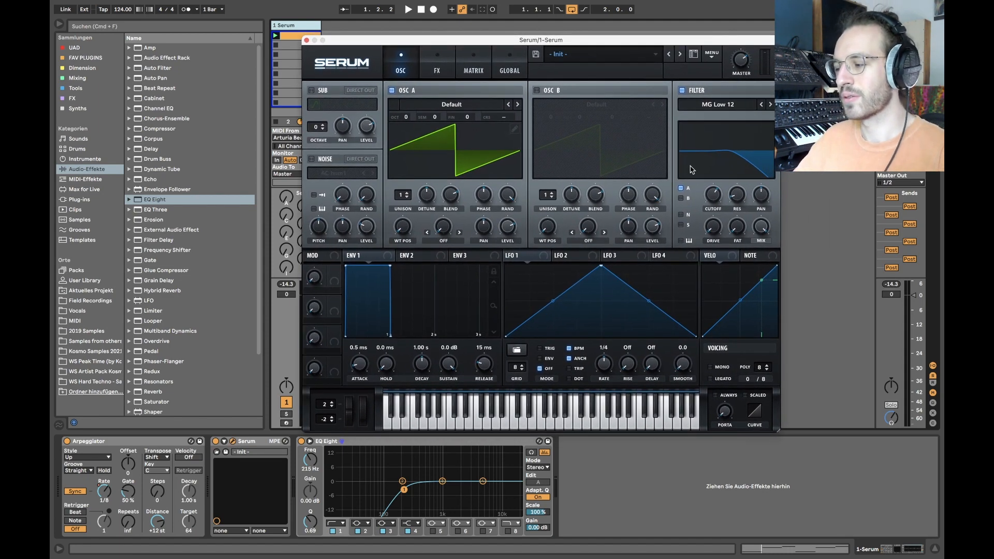
{"action": "left_click_drag", "start_coordinate": [722, 191], "coordinate": [722, 172]}
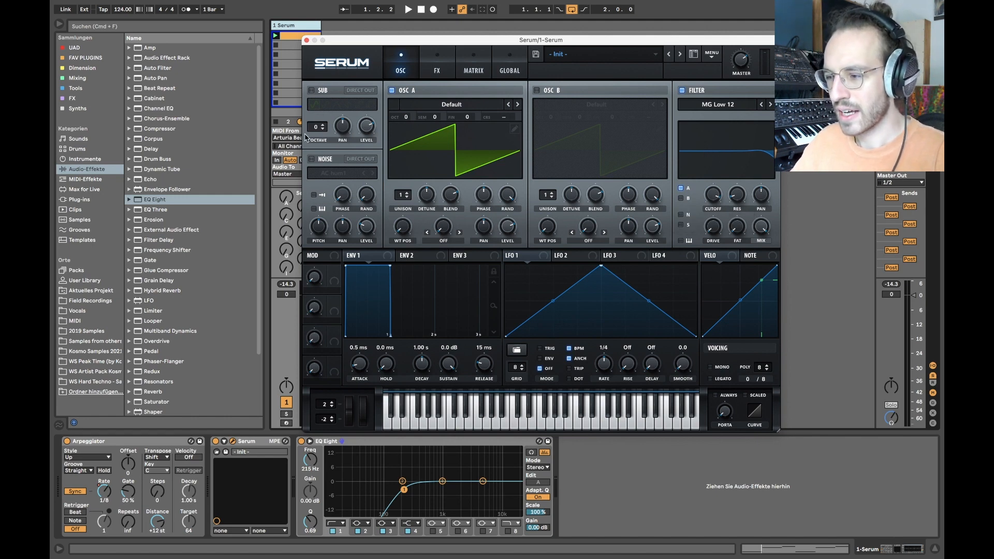
- Shape Envelope 2 with a 371 ms decay and 0% sustain, assign it to the filter cutoff and audition the clip
{"action": "left_click", "coordinate": [408, 259]}
{"action": "left_click_drag", "start_coordinate": [422, 364], "coordinate": [423, 376]}
{"action": "left_click_drag", "start_coordinate": [417, 259], "coordinate": [702, 186]}
{"action": "key", "text": "space"}
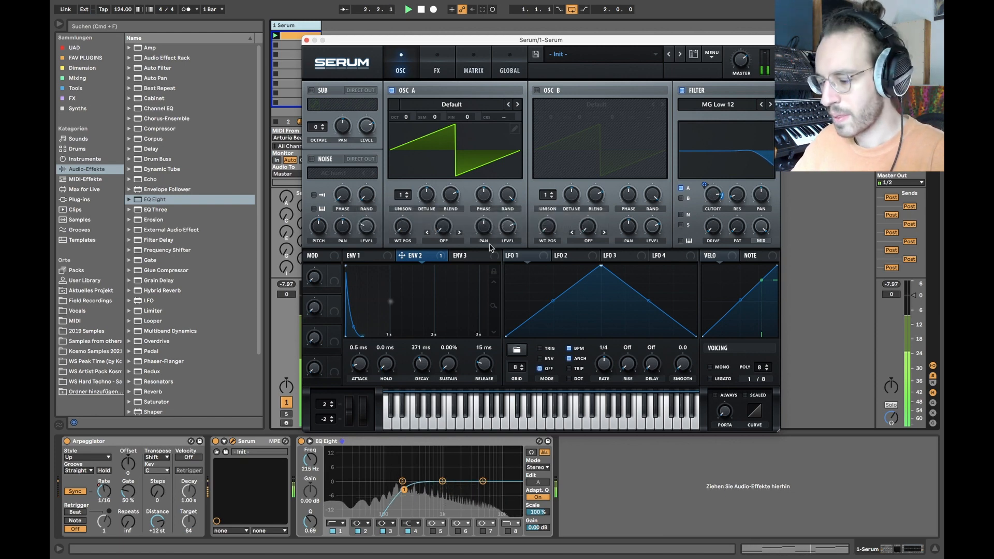
{"action": "key", "text": "space"}
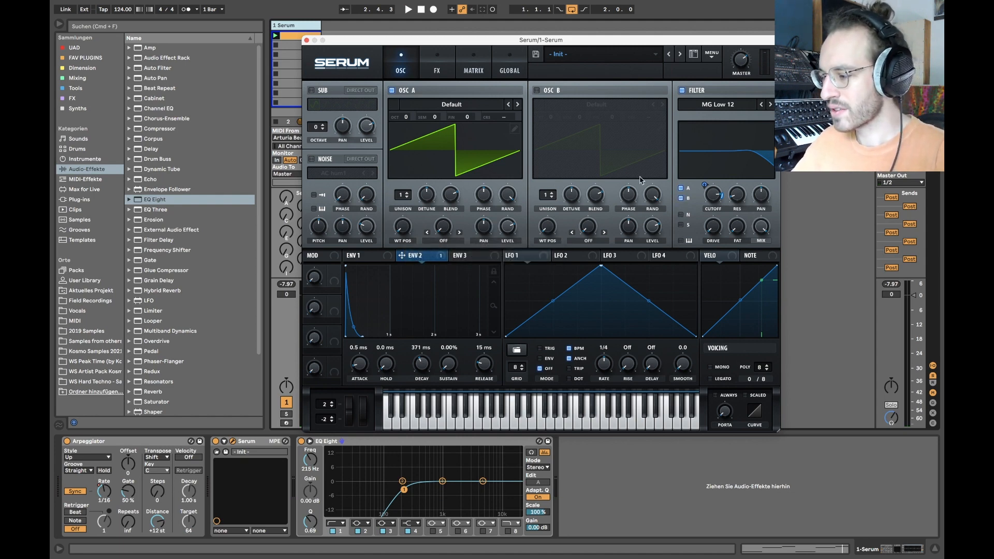
- Enable oscillator B, detune it to 12 cents and oscillator A to -15 cents, and play the clip
{"action": "left_click", "coordinate": [537, 90]}
{"action": "left_click_drag", "start_coordinate": [603, 118], "coordinate": [604, 110]}
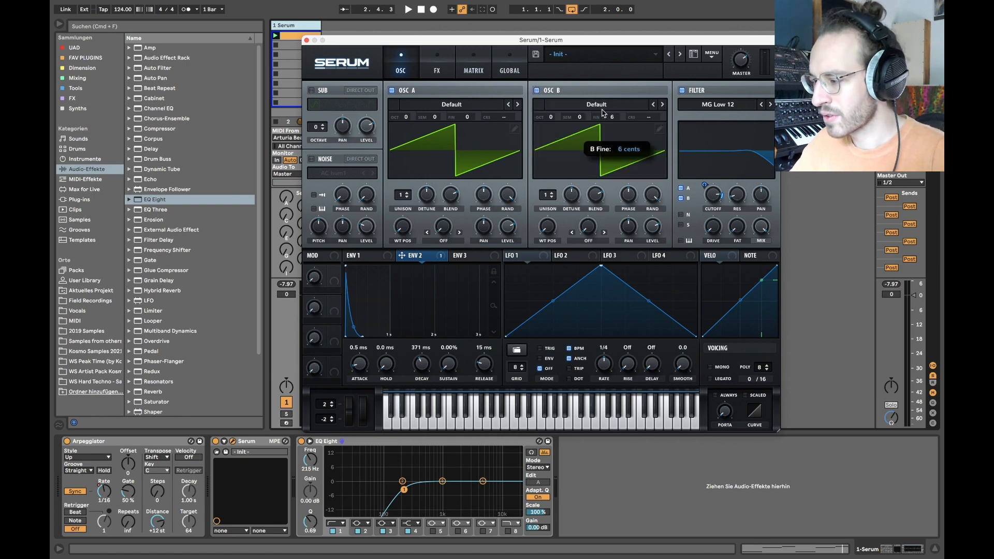
{"action": "left_click_drag", "start_coordinate": [472, 120], "coordinate": [473, 130]}
{"action": "left_click_drag", "start_coordinate": [612, 117], "coordinate": [612, 114]}
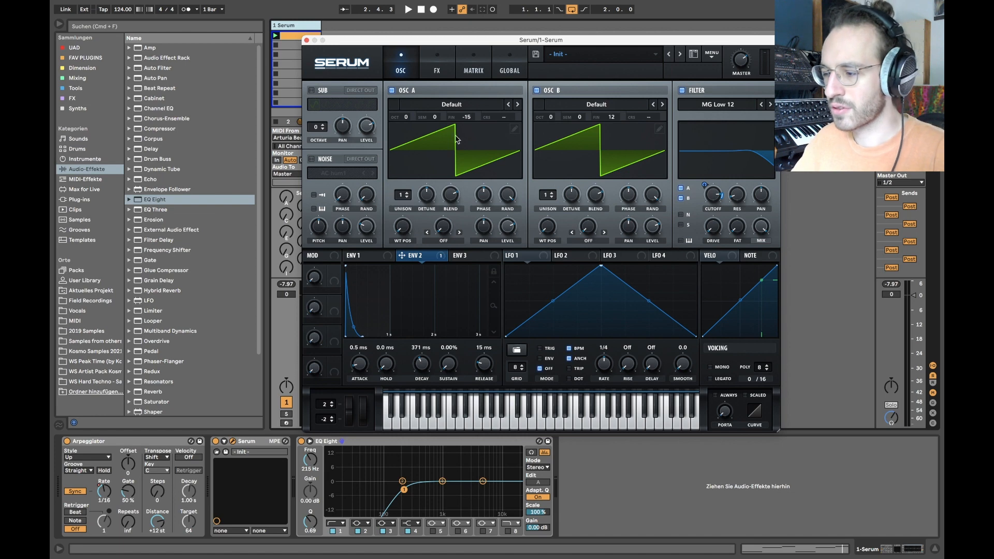
{"action": "key", "text": "space"}
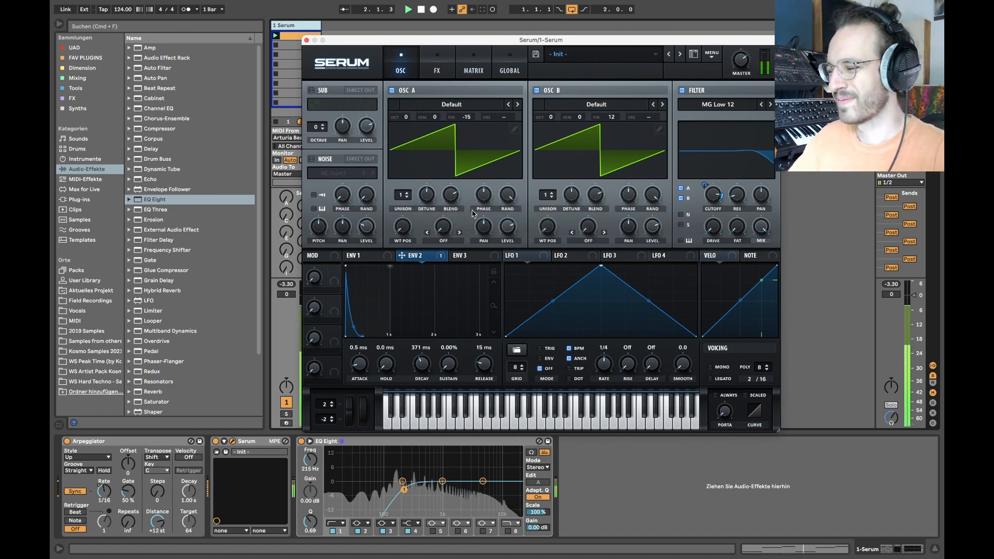
- Reset the fine tuning of both oscillators to 0 and switch oscillator B off
{"action": "double_click", "coordinate": [615, 117]}
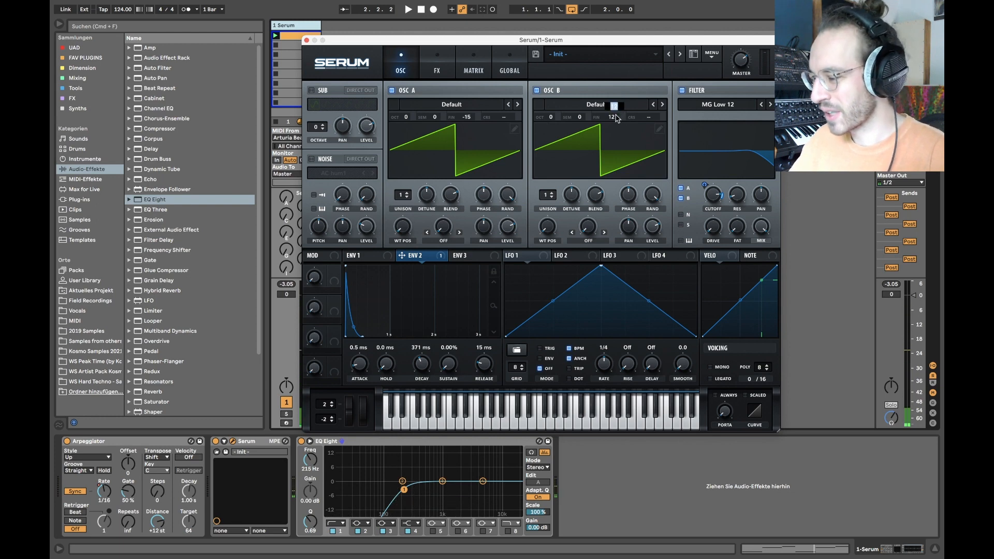
{"action": "type", "text": "0"}
{"action": "key", "text": "Return"}
{"action": "double_click", "coordinate": [467, 117]}
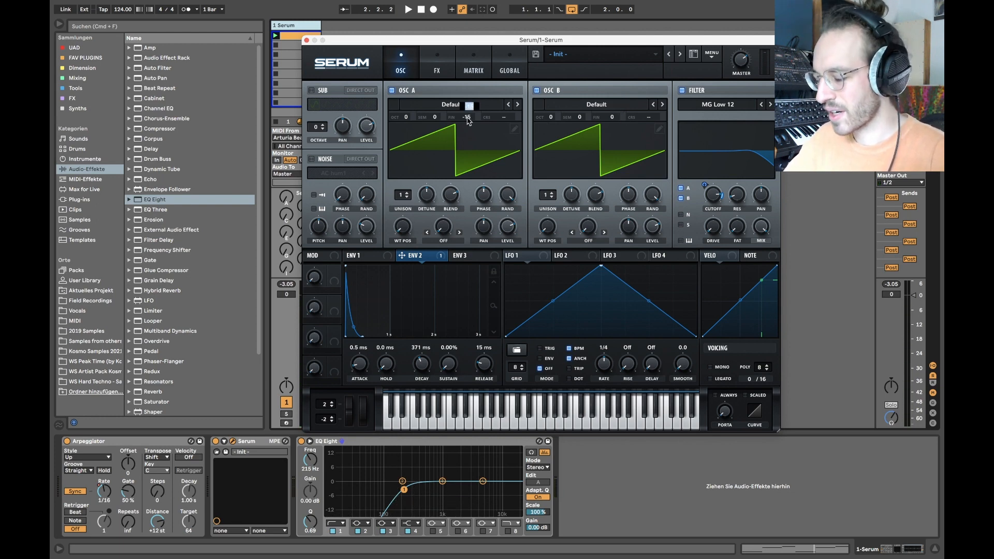
{"action": "type", "text": "0"}
{"action": "key", "text": "Return"}
{"action": "left_click", "coordinate": [537, 90]}
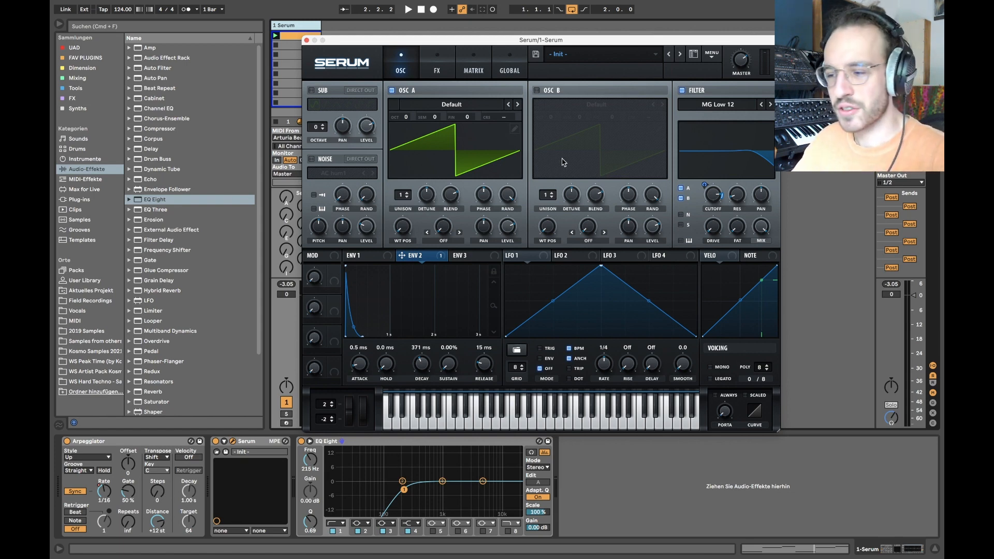
- Load the Acid wavetable into oscillator A and raise Serum's master volume to about 84% while the clip plays
{"action": "left_click", "coordinate": [519, 105]}
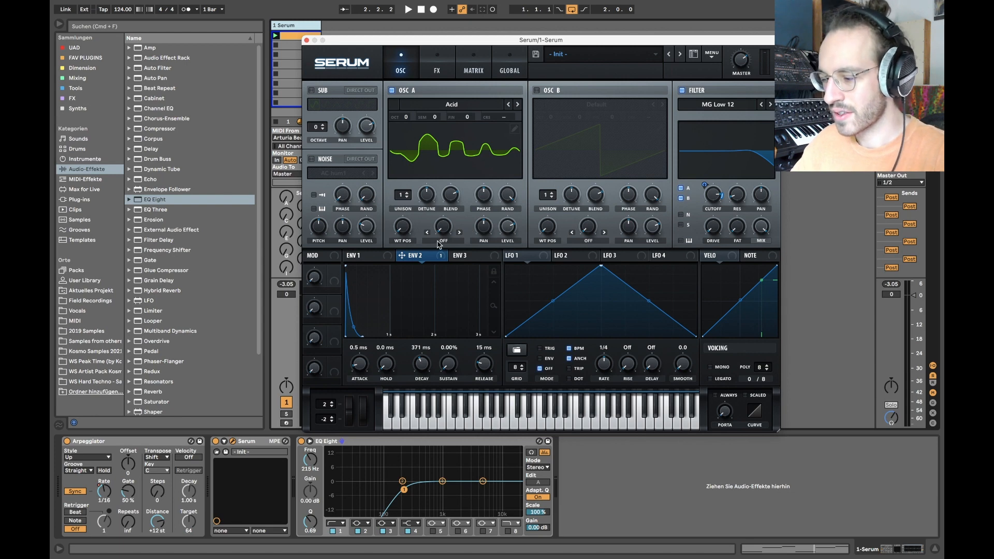
{"action": "key", "text": "space"}
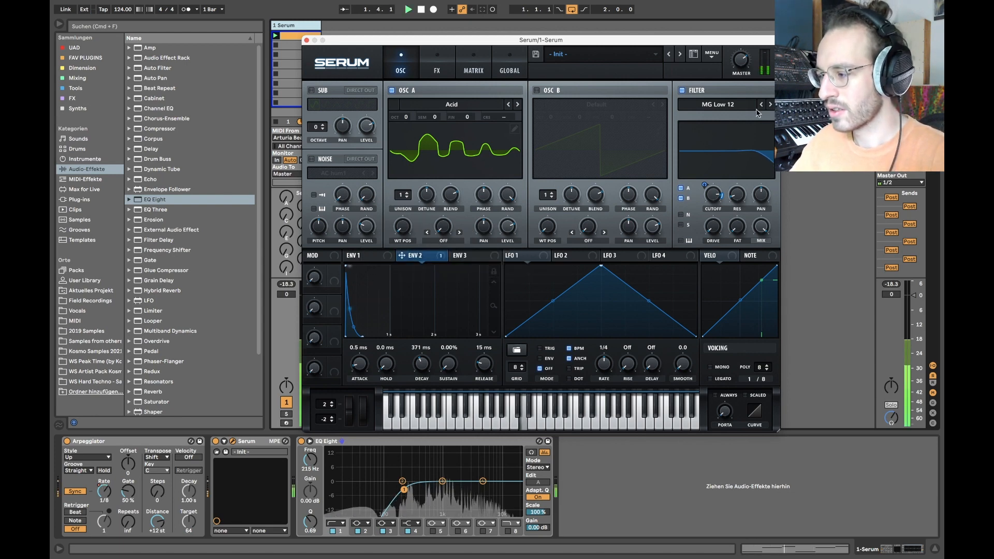
{"action": "left_click_drag", "start_coordinate": [745, 59], "coordinate": [746, 47]}
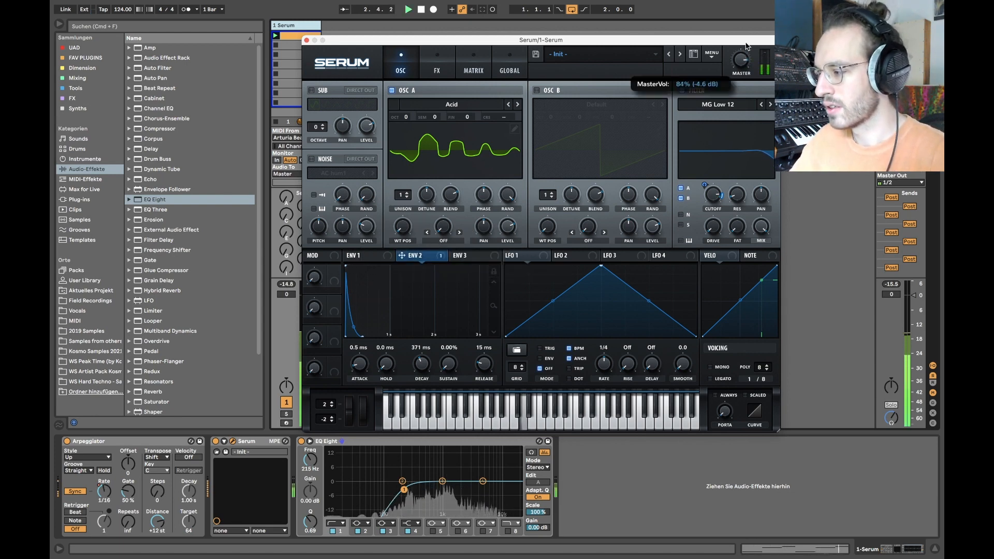
{"action": "key", "text": "space"}
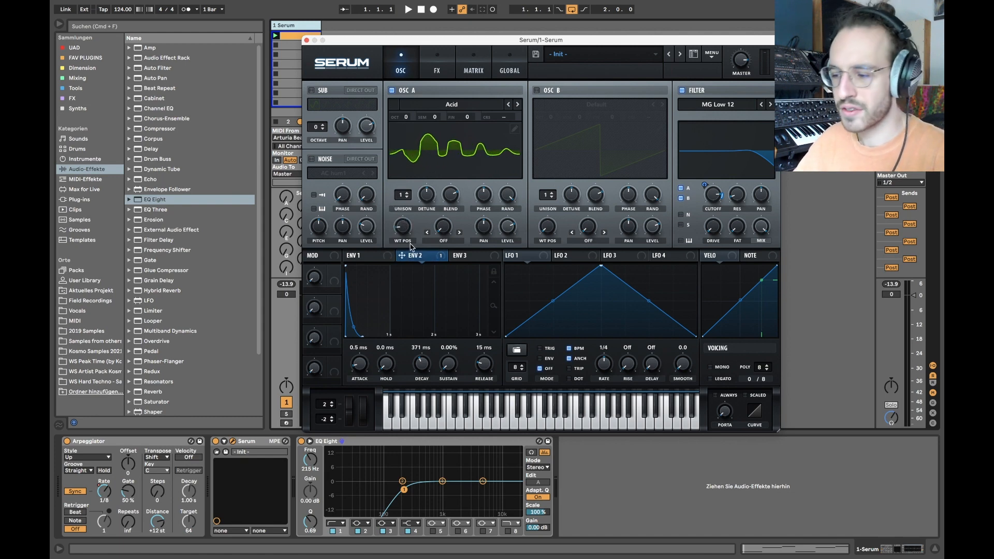
- Set oscillator A's octave to -1 and try different wavetable positions while the clip plays
{"action": "key", "text": "space"}
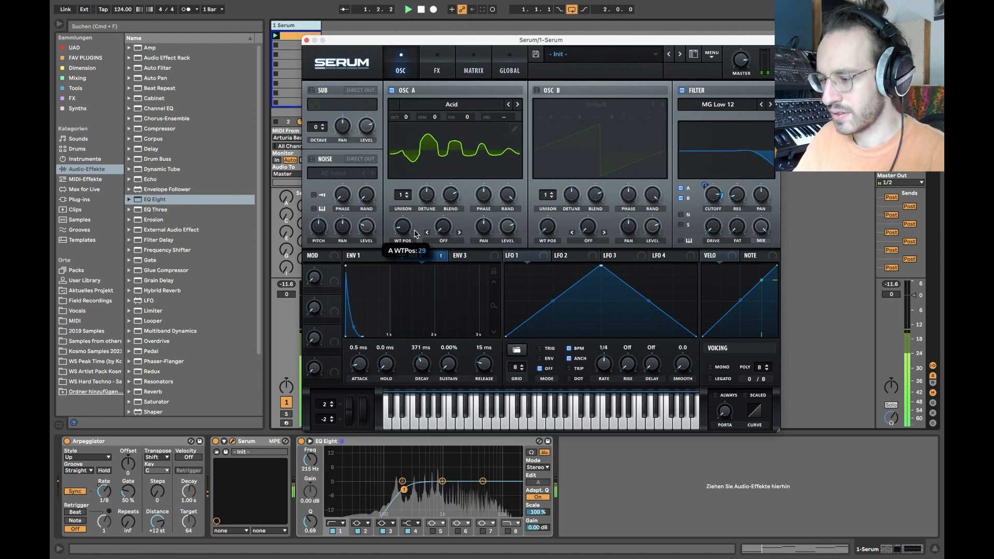
{"action": "key", "text": "space"}
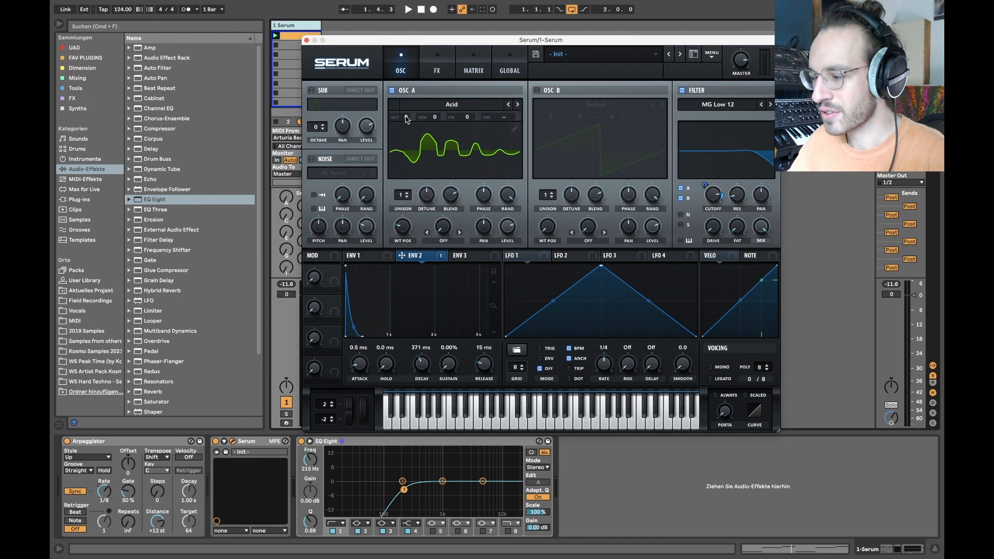
{"action": "left_click_drag", "start_coordinate": [406, 120], "coordinate": [409, 136]}
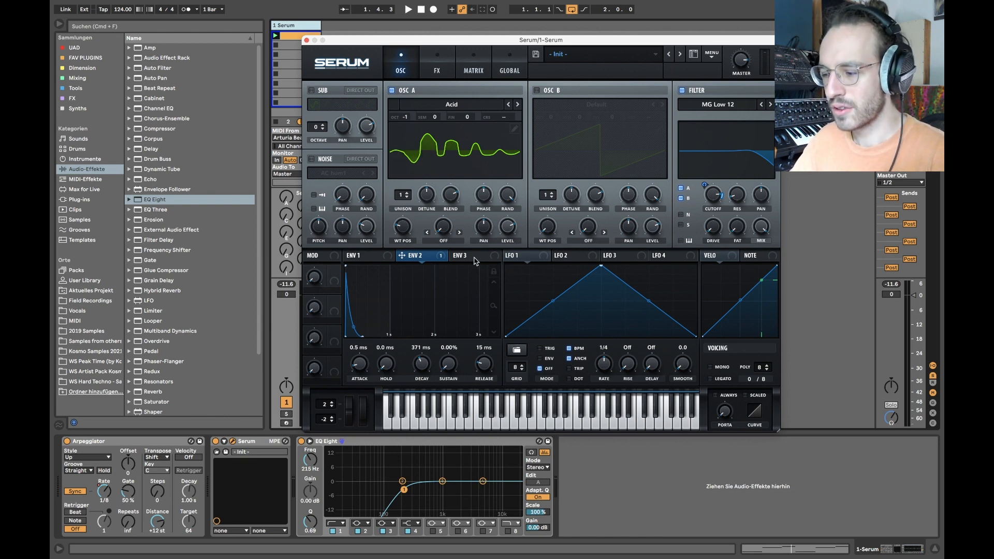
{"action": "key", "text": "space"}
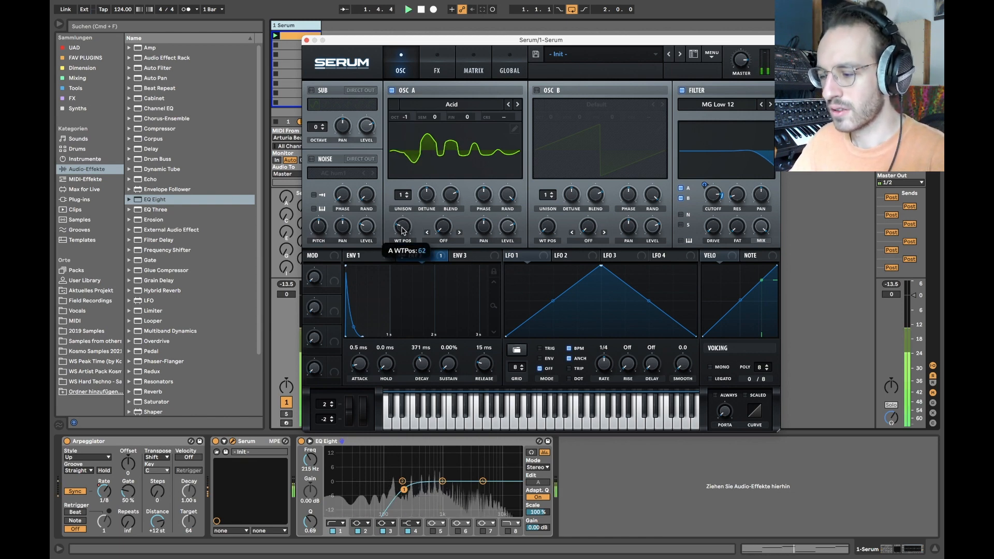
{"action": "left_click_drag", "start_coordinate": [403, 231], "coordinate": [393, 218]}
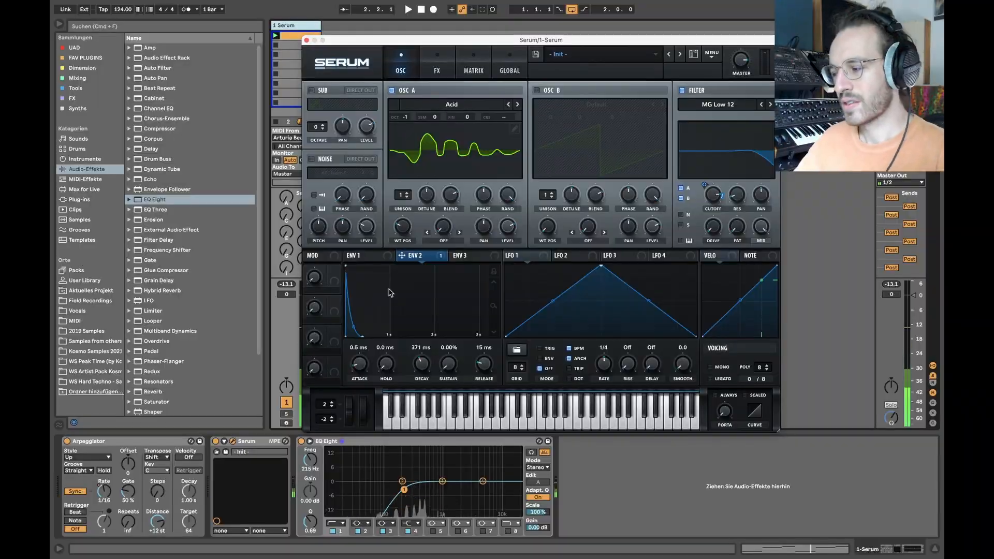
- Shift oscillator A's wavetable position and set the filter cutoff to about 3574 Hz, with Envelope 2 shown
{"action": "left_click", "coordinate": [368, 258]}
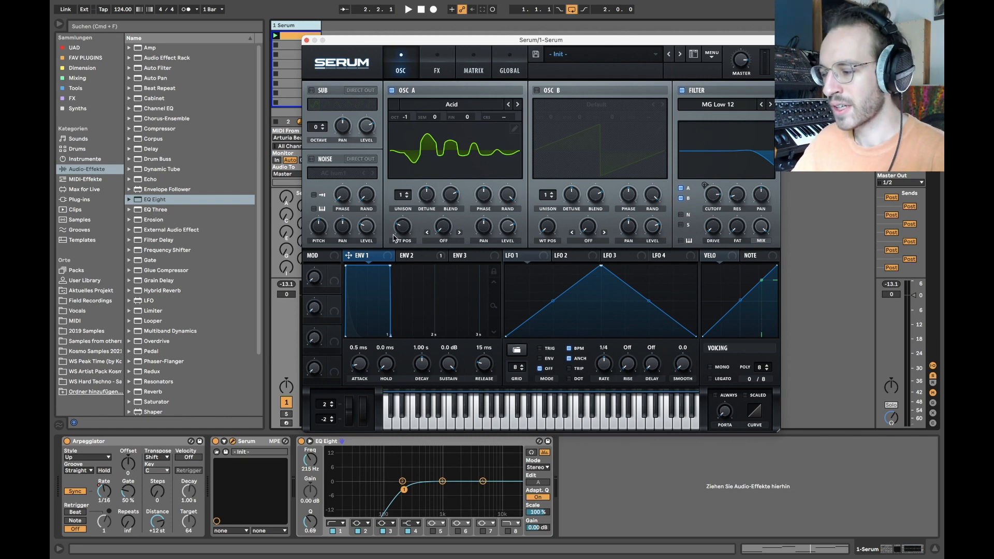
{"action": "left_click_drag", "start_coordinate": [407, 228], "coordinate": [408, 218]}
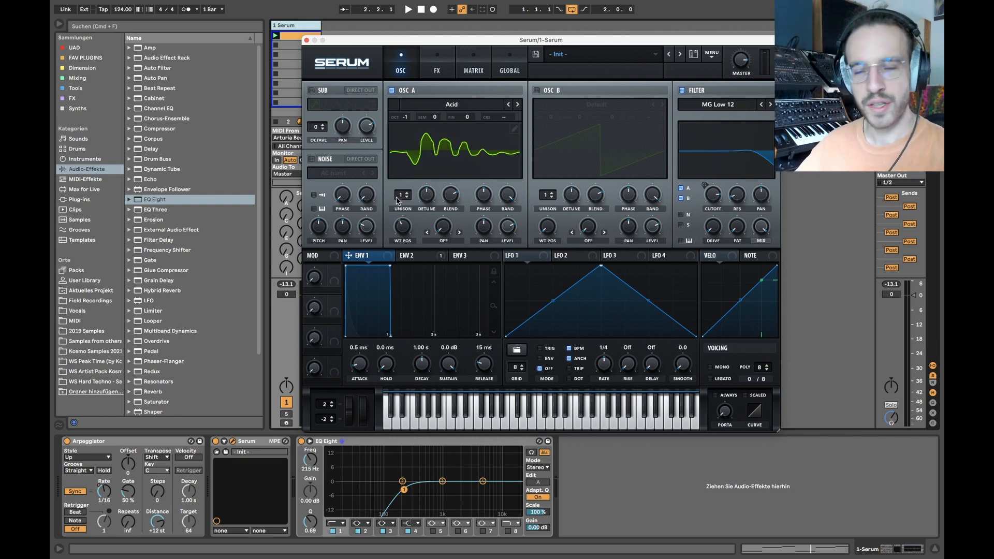
{"action": "mouse_move", "coordinate": [710, 212]}
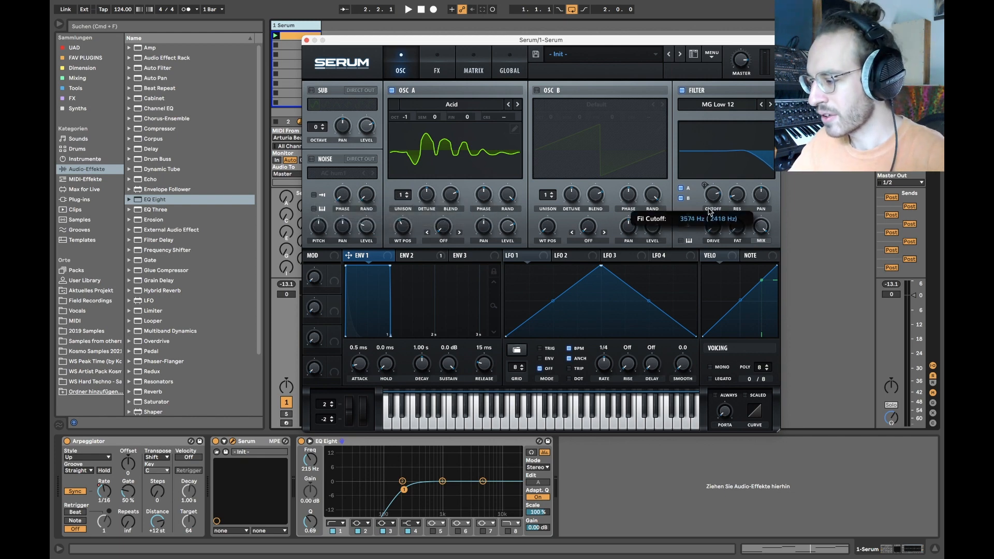
{"action": "left_click_drag", "start_coordinate": [710, 212], "coordinate": [710, 202]}
{"action": "left_click", "coordinate": [425, 256]}
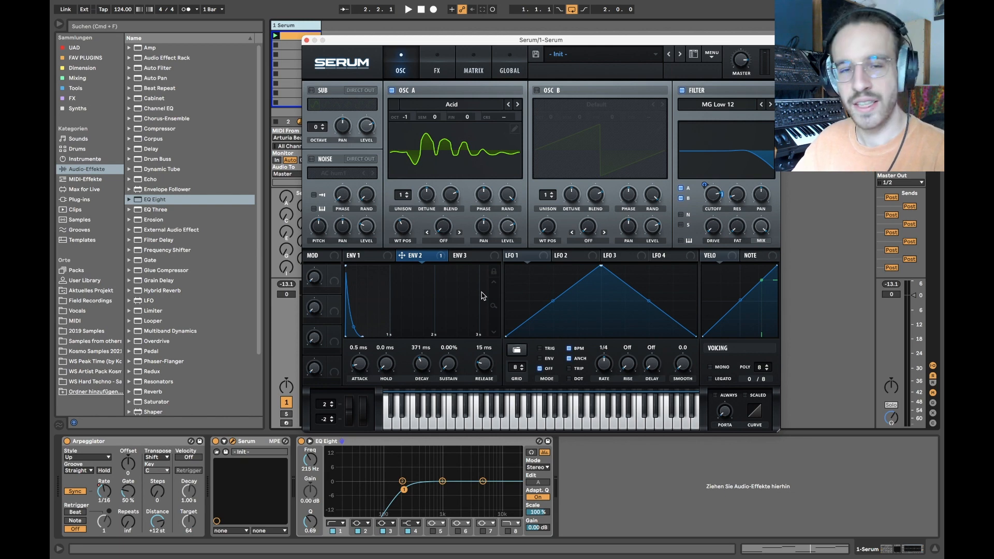
- Shape Envelope 1 with 0 ms attack, 191 ms decay and -11.1 dB sustain, and audition the clip
{"action": "left_click", "coordinate": [385, 258]}
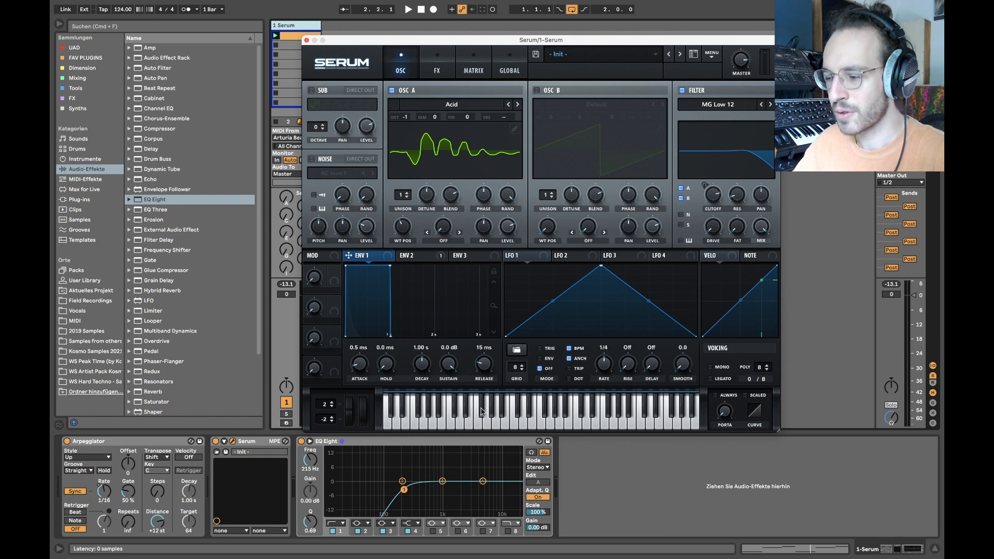
{"action": "mouse_move", "coordinate": [449, 364]}
{"action": "left_mouse_down"}
{"action": "mouse_move", "coordinate": [458, 460]}
{"action": "mouse_move", "coordinate": [452, 354]}
{"action": "left_mouse_up"}
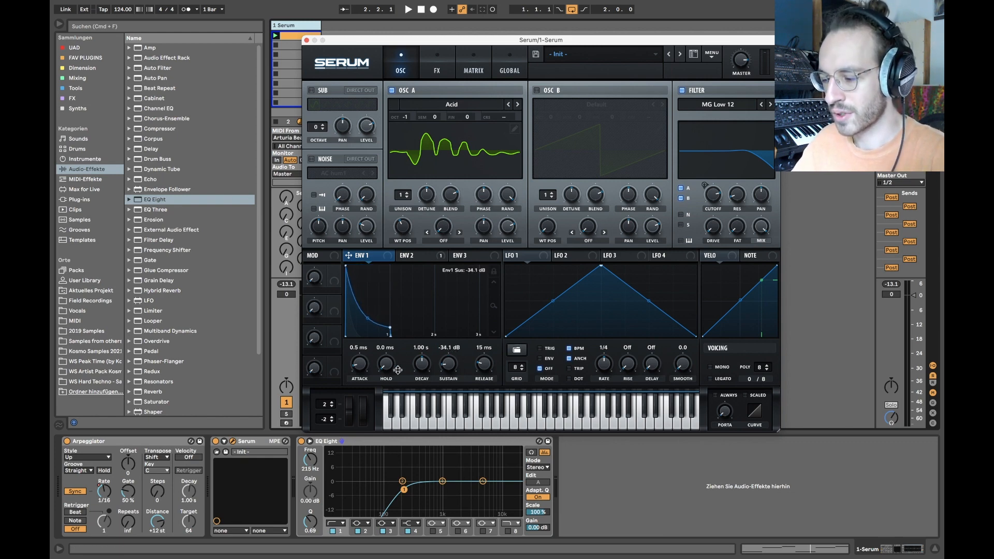
{"action": "left_click_drag", "start_coordinate": [360, 367], "coordinate": [358, 396]}
{"action": "mouse_move", "coordinate": [449, 365]}
{"action": "left_mouse_down"}
{"action": "mouse_move", "coordinate": [446, 344]}
{"action": "mouse_move", "coordinate": [419, 369]}
{"action": "mouse_move", "coordinate": [420, 390]}
{"action": "mouse_move", "coordinate": [453, 345]}
{"action": "mouse_move", "coordinate": [427, 367]}
{"action": "mouse_move", "coordinate": [445, 371]}
{"action": "mouse_move", "coordinate": [423, 370]}
{"action": "mouse_move", "coordinate": [449, 366]}
{"action": "left_mouse_up"}
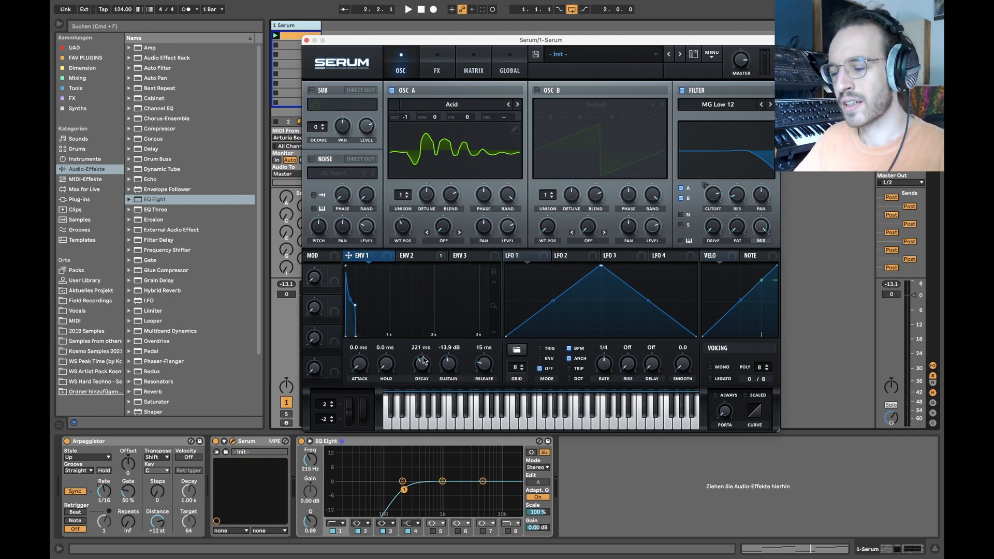
{"action": "left_click_drag", "start_coordinate": [423, 357], "coordinate": [449, 361]}
{"action": "key", "text": "space"}
{"action": "key", "text": "space"}
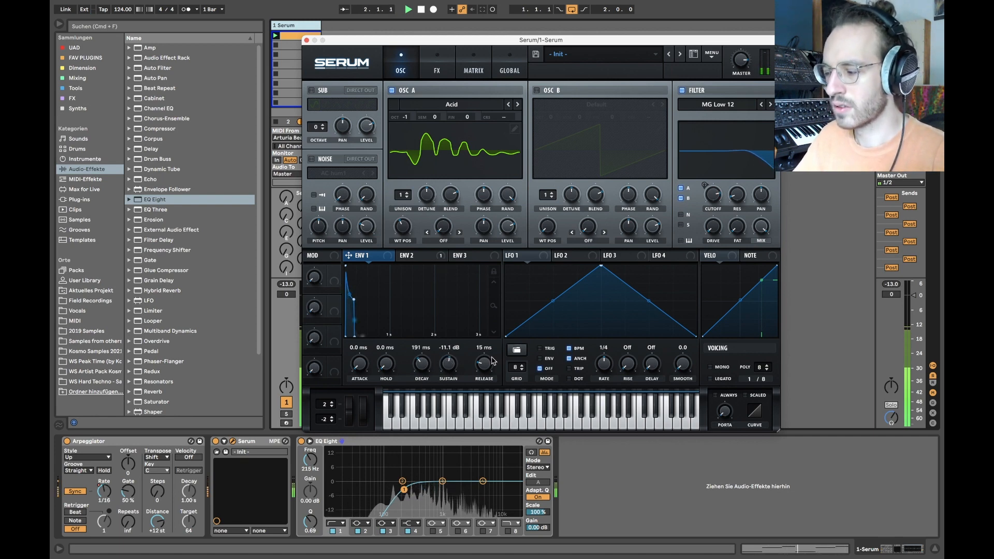
{"action": "key", "text": "space"}
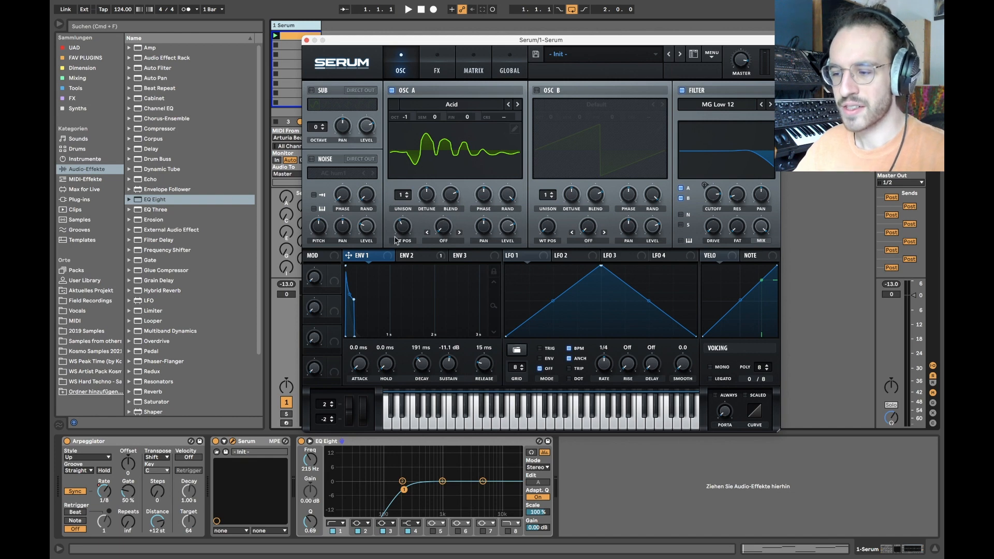
- Enable the noise oscillator and load the J106 HP sample from the Analog category
{"action": "left_click", "coordinate": [311, 159]}
{"action": "left_click", "coordinate": [344, 178]}
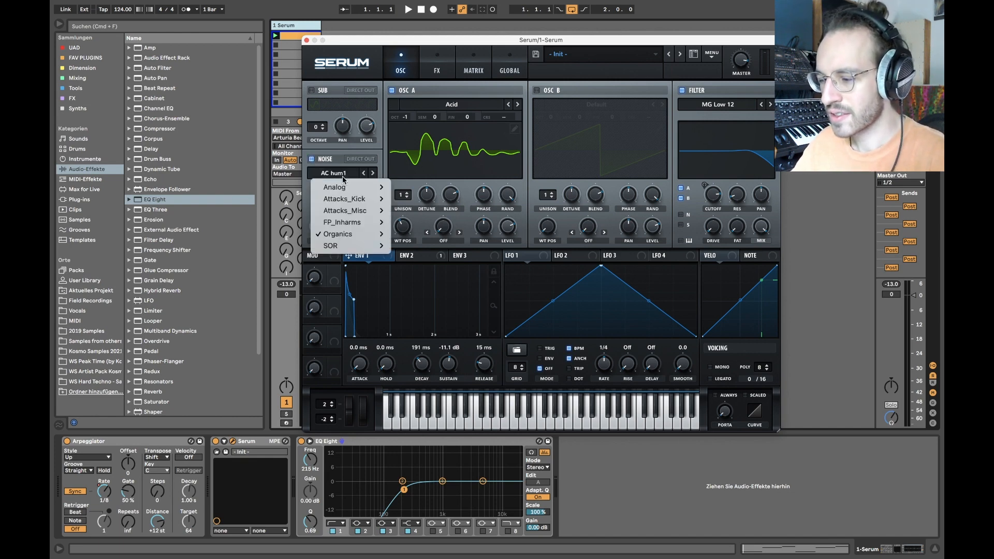
{"action": "mouse_move", "coordinate": [343, 187]}
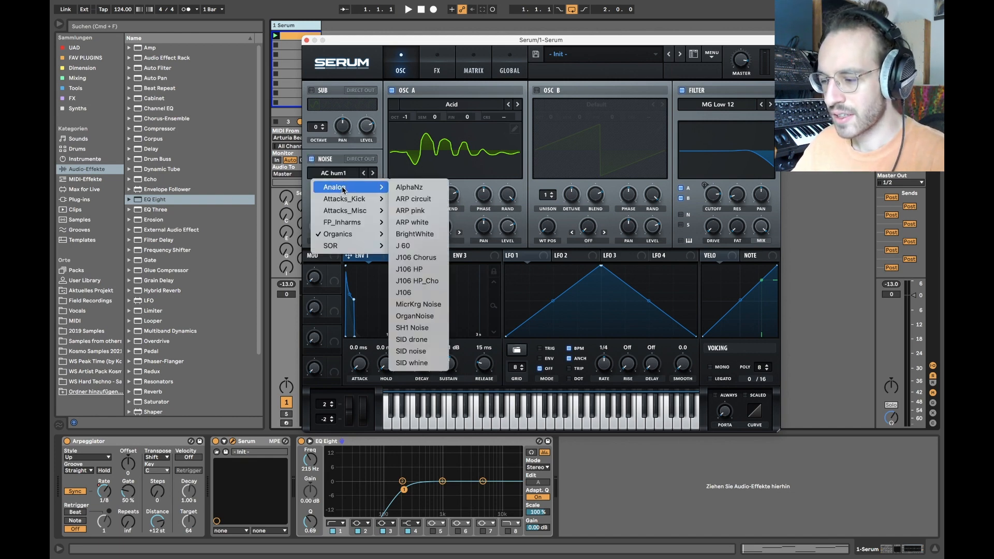
{"action": "left_click", "coordinate": [412, 270]}
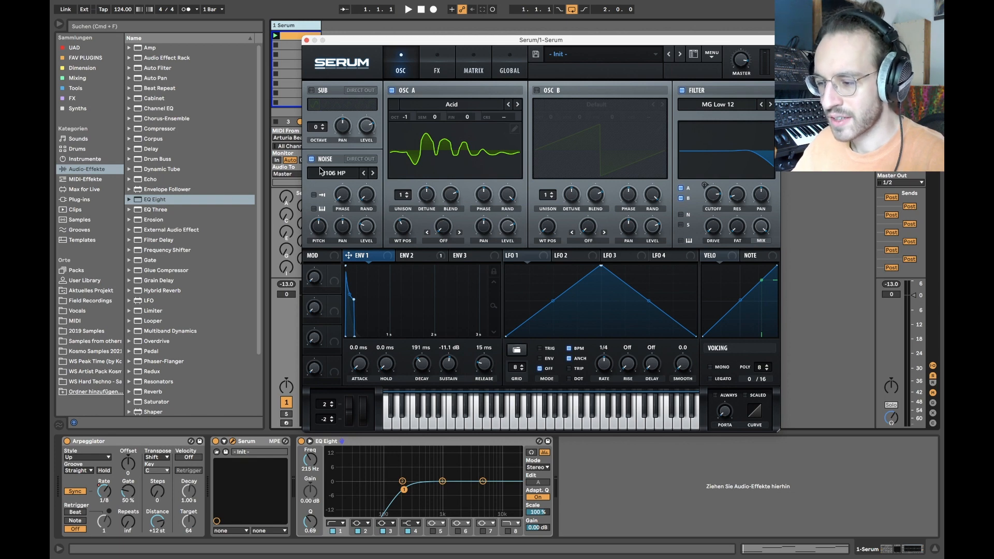
- Balance the noise oscillator's level against the playing clip and route the noise through the filter
{"action": "mouse_move", "coordinate": [368, 231]}
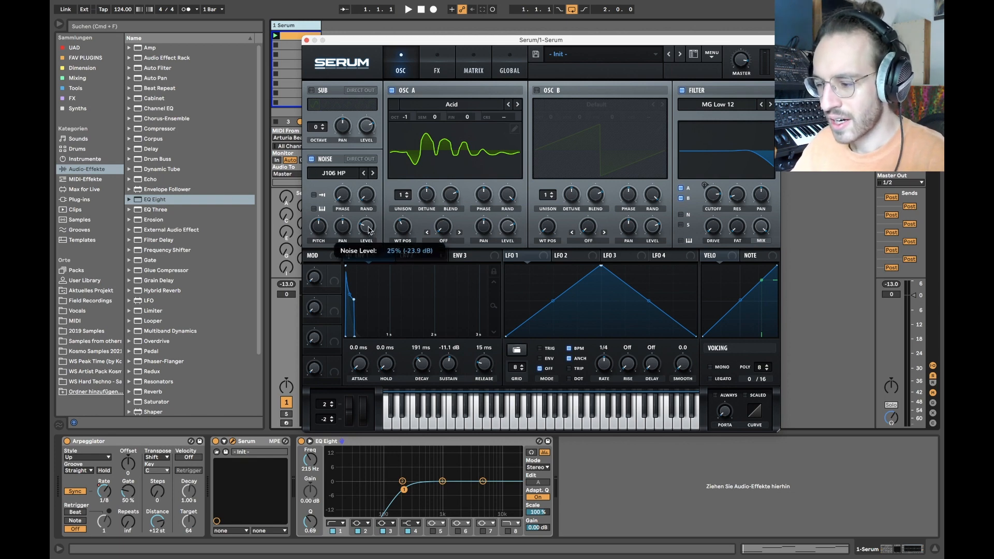
{"action": "scroll", "coordinate": [369, 224], "scroll_direction": "down", "scroll_amount": 2}
{"action": "scroll", "coordinate": [369, 226], "scroll_direction": "up", "scroll_amount": 1}
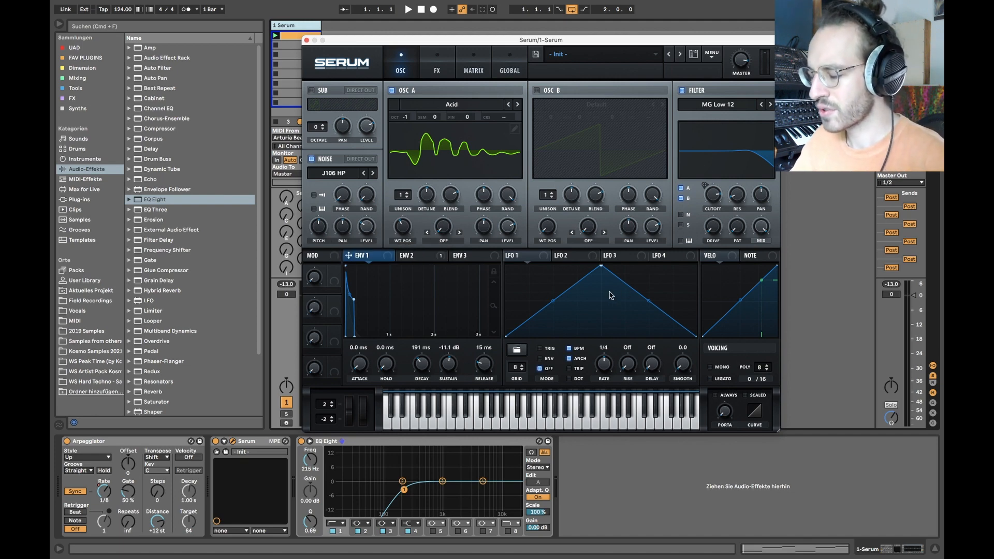
{"action": "key", "text": "space"}
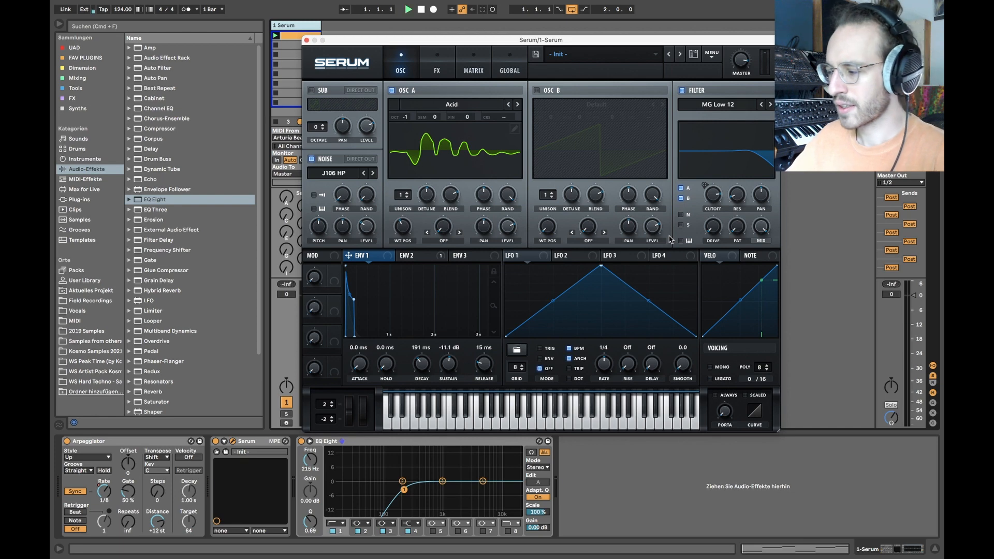
{"action": "left_click_drag", "start_coordinate": [364, 229], "coordinate": [364, 239]}
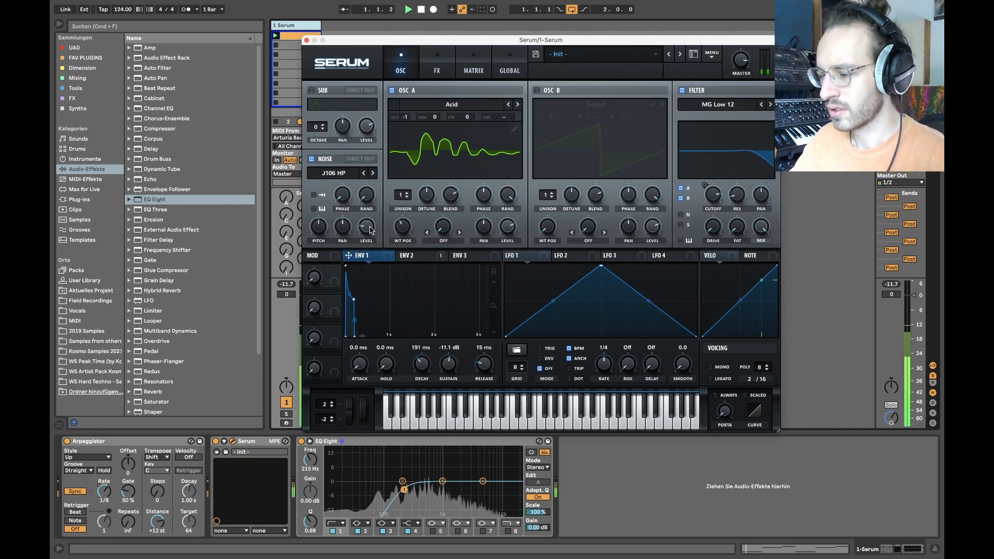
{"action": "key", "text": "space"}
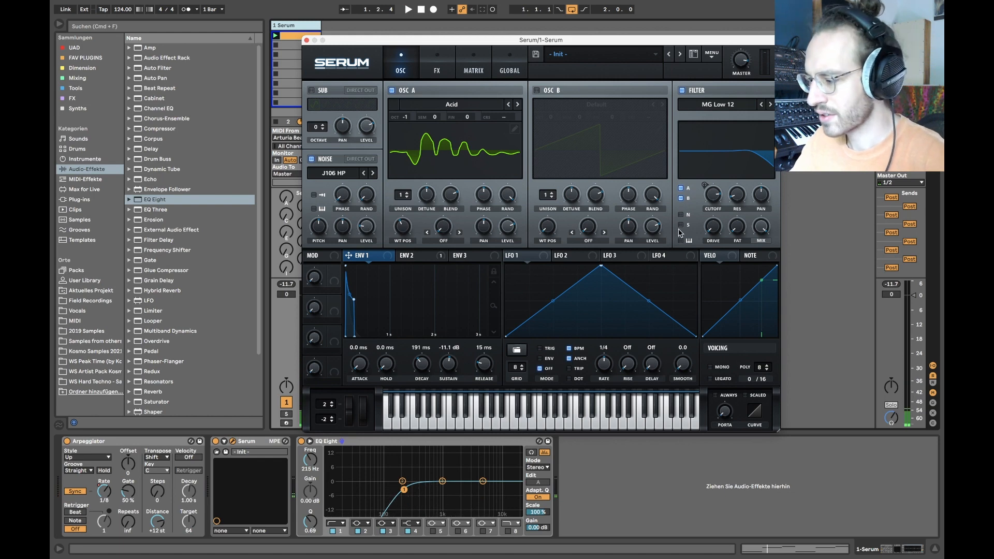
{"action": "key", "text": "space"}
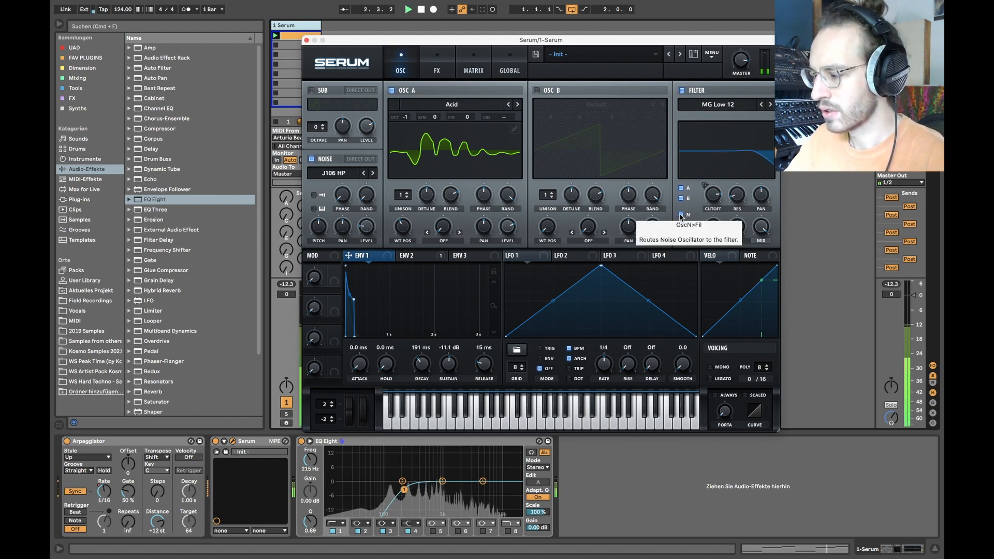
- Fine-tune the noise oscillator's level and audition the clip
{"action": "key", "text": "space"}
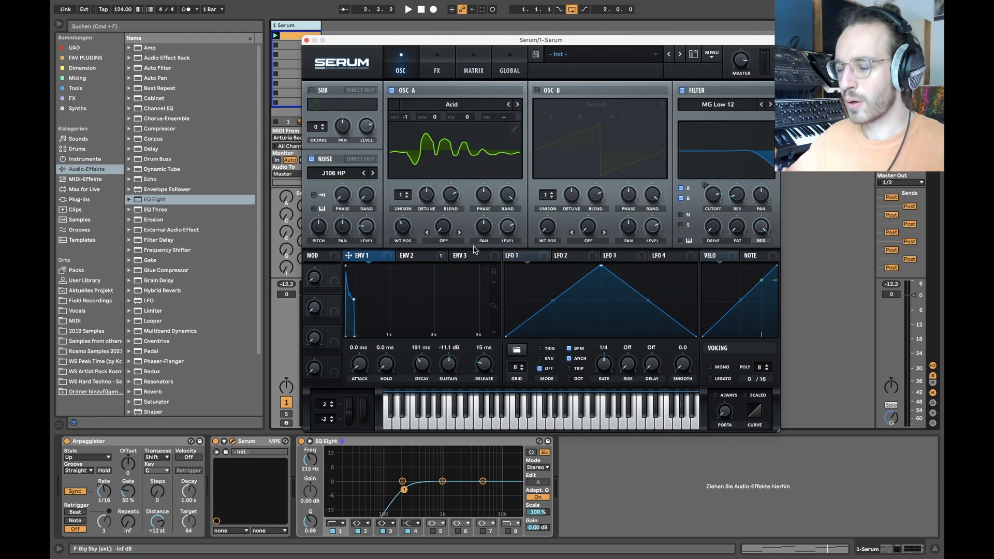
{"action": "left_click_drag", "start_coordinate": [368, 228], "coordinate": [369, 229]}
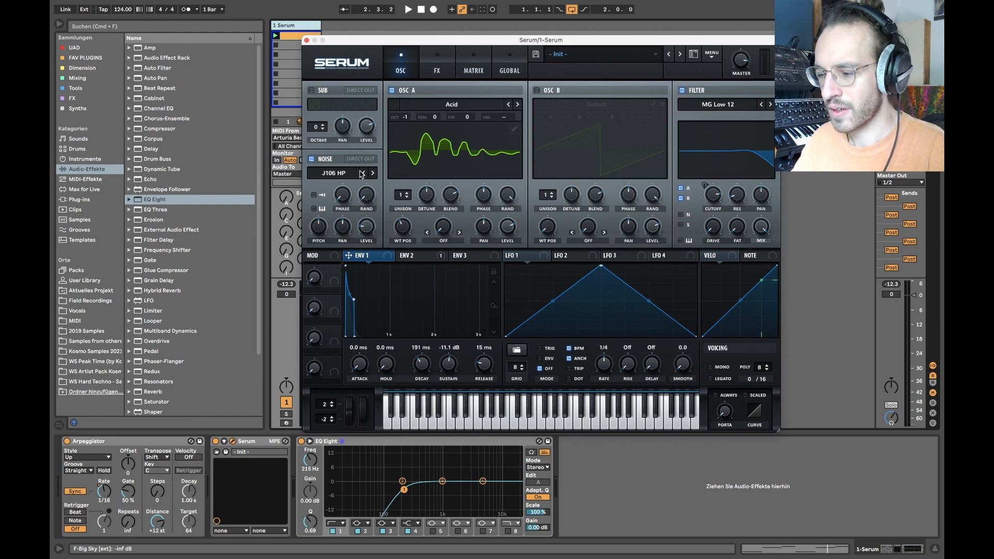
{"action": "key", "text": "space"}
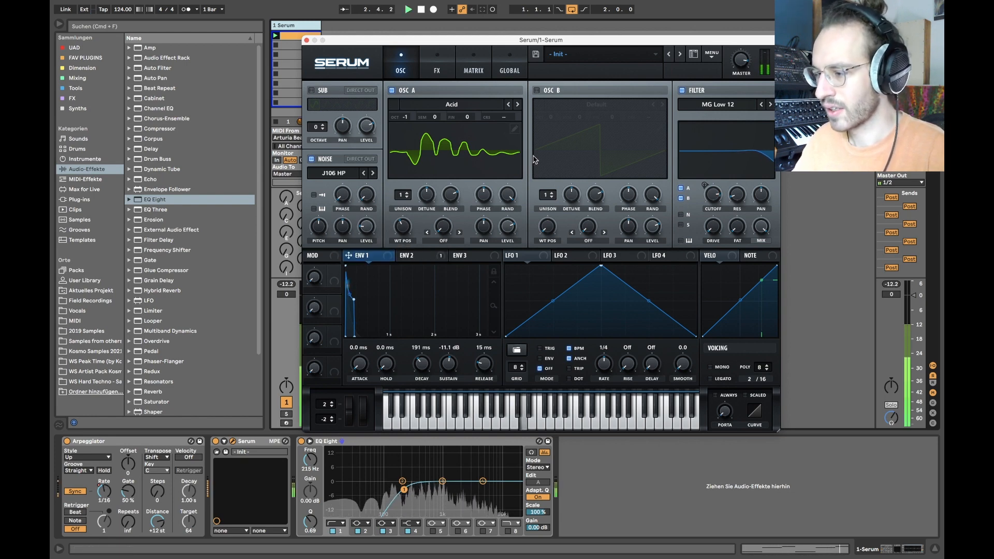
{"action": "key", "text": "space"}
- Show Serum's effects rack and enable the Distortion effect
{"action": "left_click", "coordinate": [437, 69]}
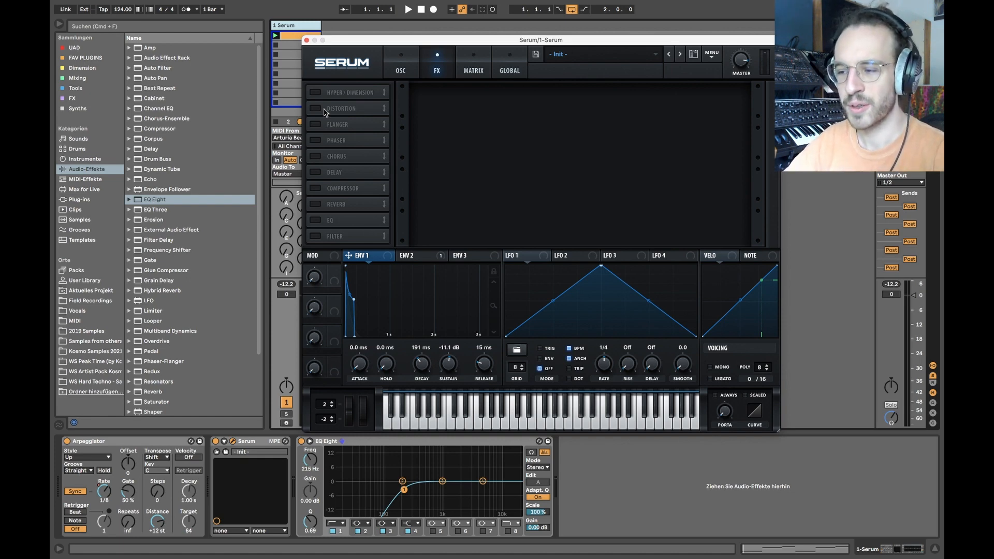
{"action": "left_click", "coordinate": [314, 93]}
{"action": "left_click", "coordinate": [314, 93]}
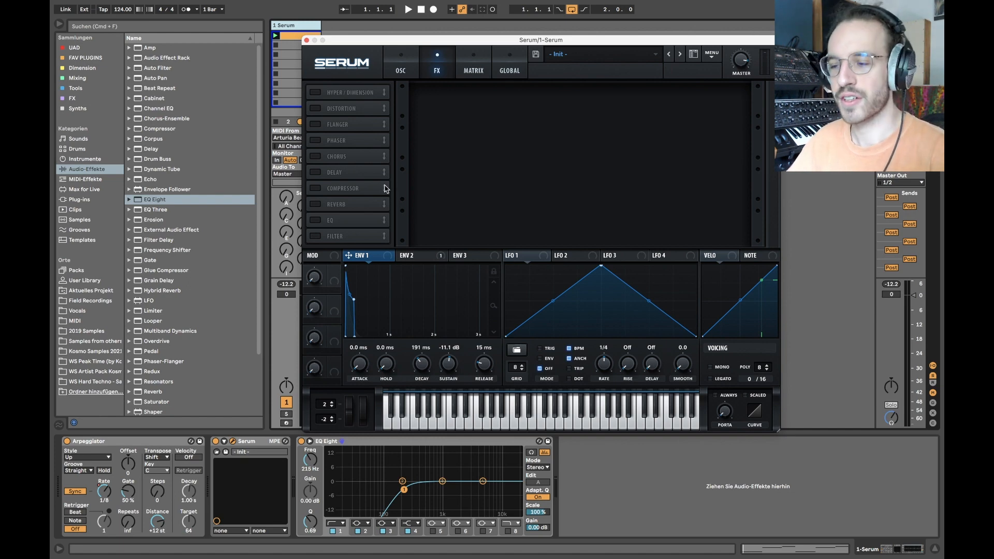
{"action": "left_click", "coordinate": [315, 109]}
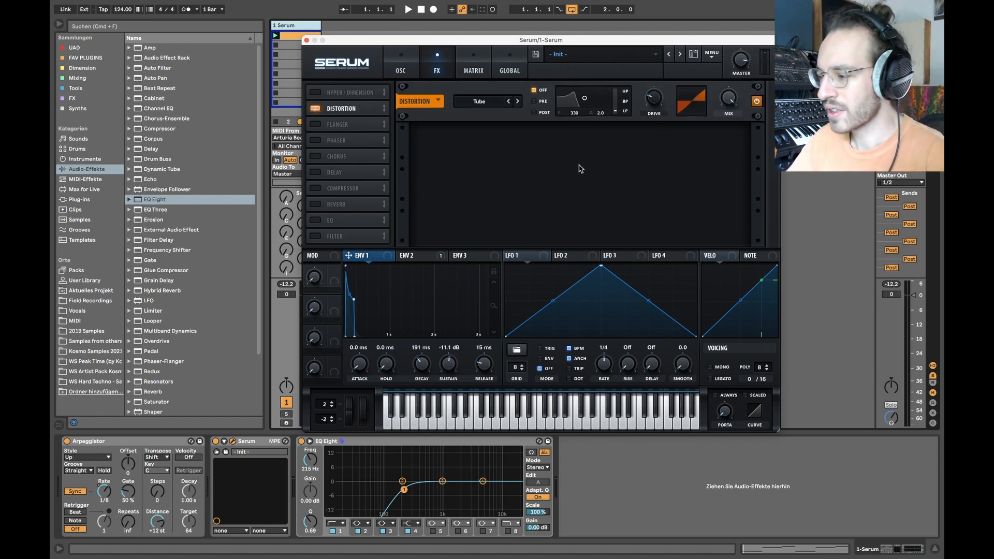
- Browse the neighbouring distortion types and return to Tube
{"action": "left_click", "coordinate": [507, 101]}
{"action": "left_click", "coordinate": [508, 101]}
{"action": "left_click", "coordinate": [517, 101]}
{"action": "left_click", "coordinate": [518, 101]}
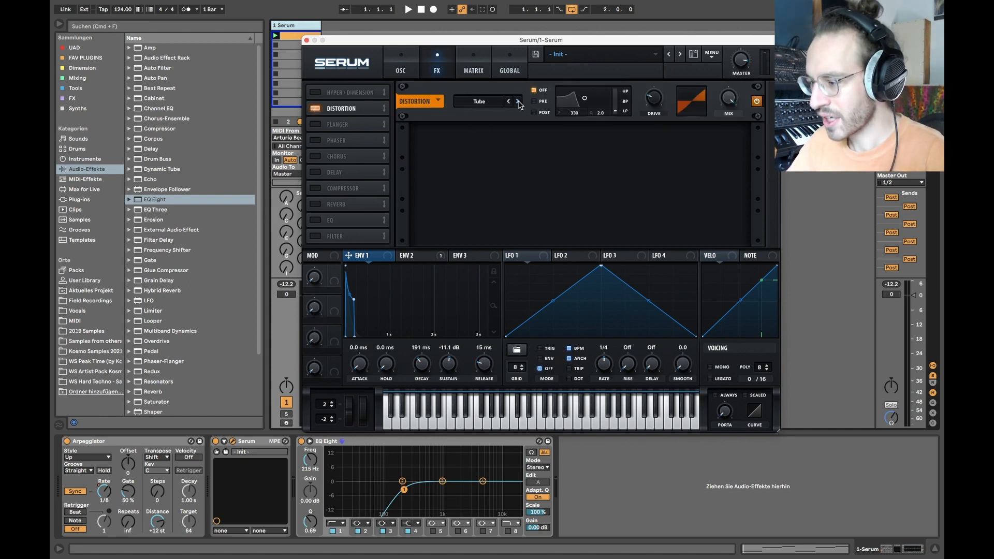
{"action": "left_click", "coordinate": [518, 102]}
{"action": "left_click", "coordinate": [508, 101]}
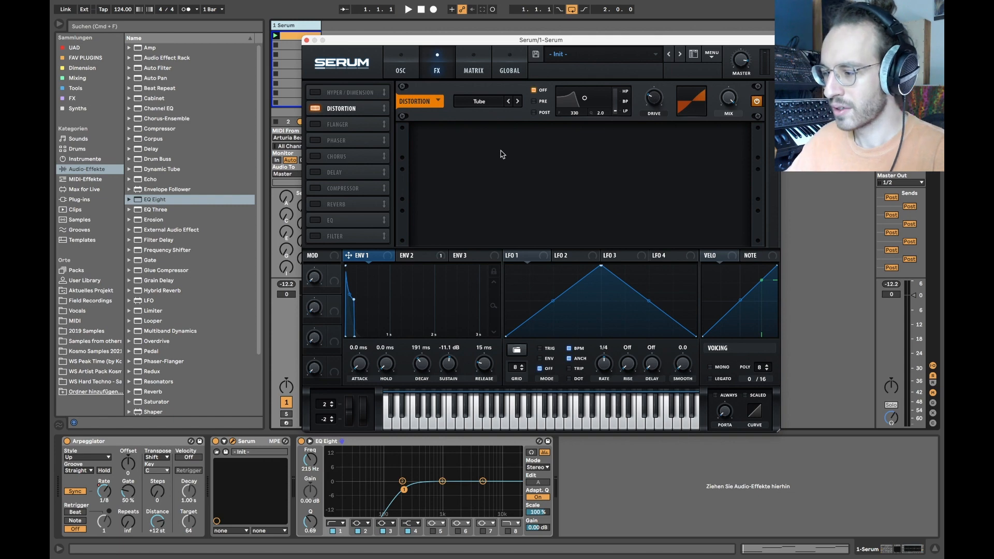
- Raise the Tube distortion's drive to about 88% and trim it slightly while the clip plays
{"action": "key", "text": "space"}
{"action": "left_click_drag", "start_coordinate": [655, 99], "coordinate": [663, 25]}
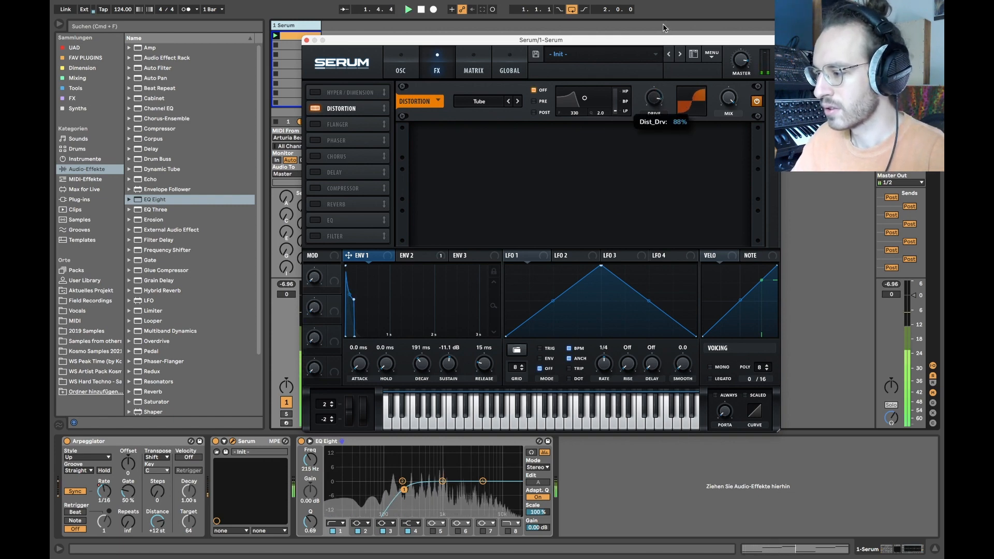
{"action": "left_click_drag", "start_coordinate": [654, 98], "coordinate": [654, 107]}
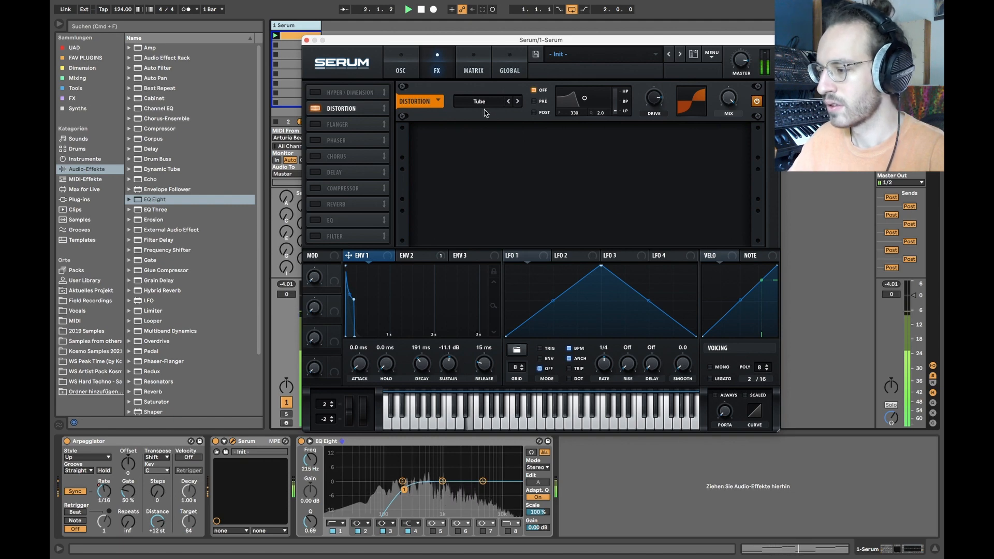
{"action": "key", "text": "space"}
- Try the HardClip, Diode 1 and Lin.Fold distortion types against the clip, ending on Sin Fold
{"action": "left_click", "coordinate": [517, 102]}
{"action": "left_click", "coordinate": [518, 101]}
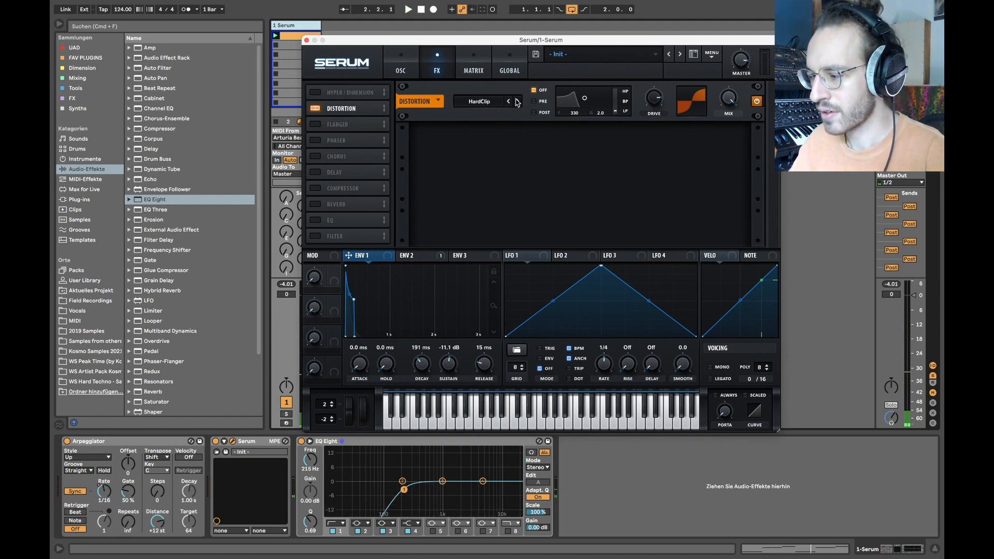
{"action": "left_click", "coordinate": [517, 102]}
{"action": "key", "text": "space"}
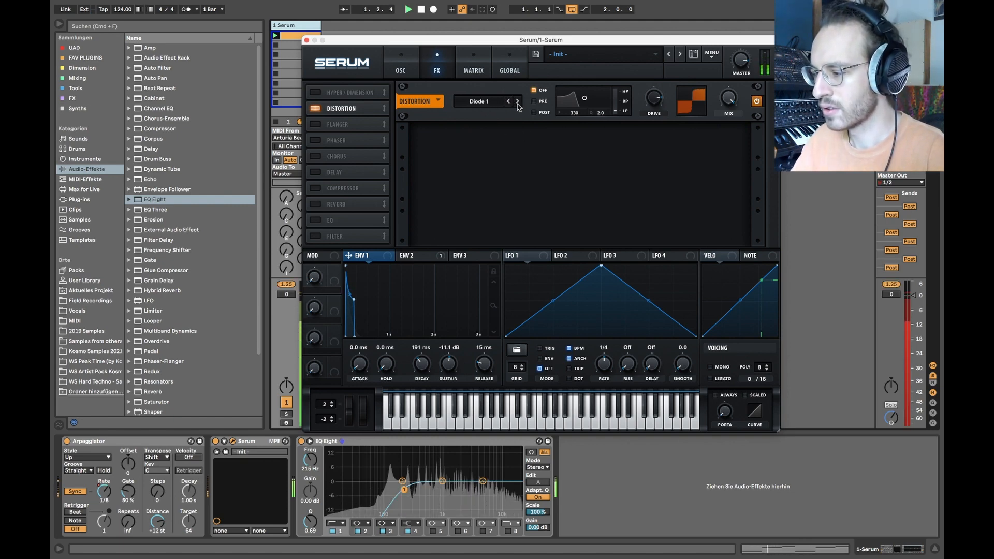
{"action": "left_click", "coordinate": [518, 101]}
{"action": "left_click", "coordinate": [517, 101]}
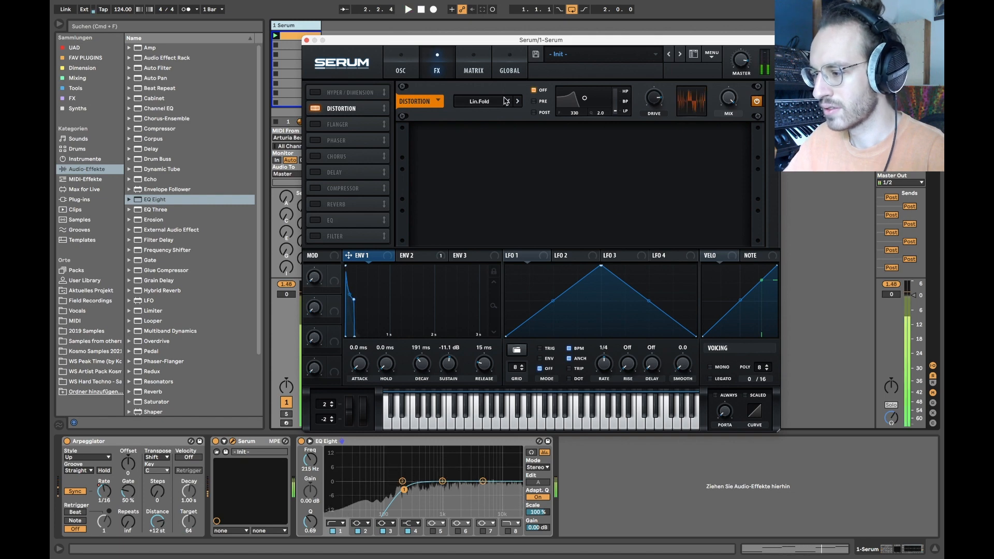
{"action": "key", "text": "space"}
{"action": "left_click", "coordinate": [517, 101]}
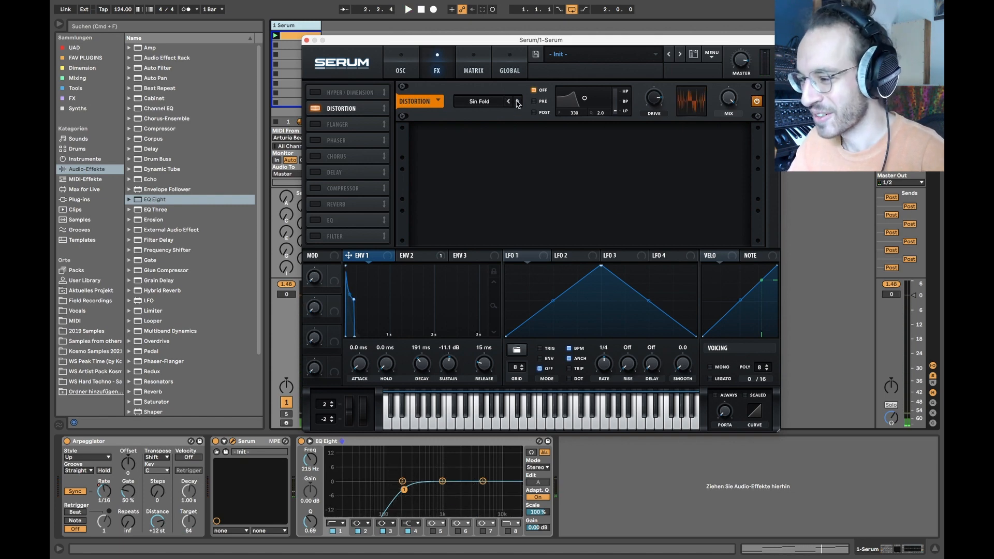
- Lower the drive of the Sin Fold distortion and audition the clip
{"action": "left_click_drag", "start_coordinate": [653, 98], "coordinate": [631, 129]}
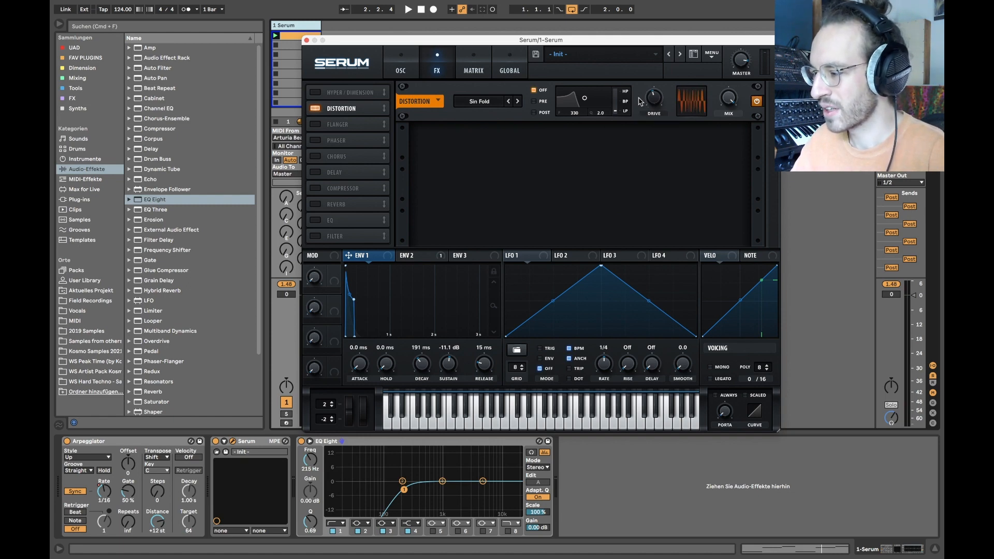
{"action": "left_click_drag", "start_coordinate": [651, 95], "coordinate": [589, 109]}
{"action": "key", "text": "space"}
{"action": "key", "text": "space"}
- Filter the signal before the distortion at 625 Hz with a Q of 0.1, and reduce the distortion mix during playback
{"action": "left_click", "coordinate": [534, 101]}
{"action": "key", "text": "space"}
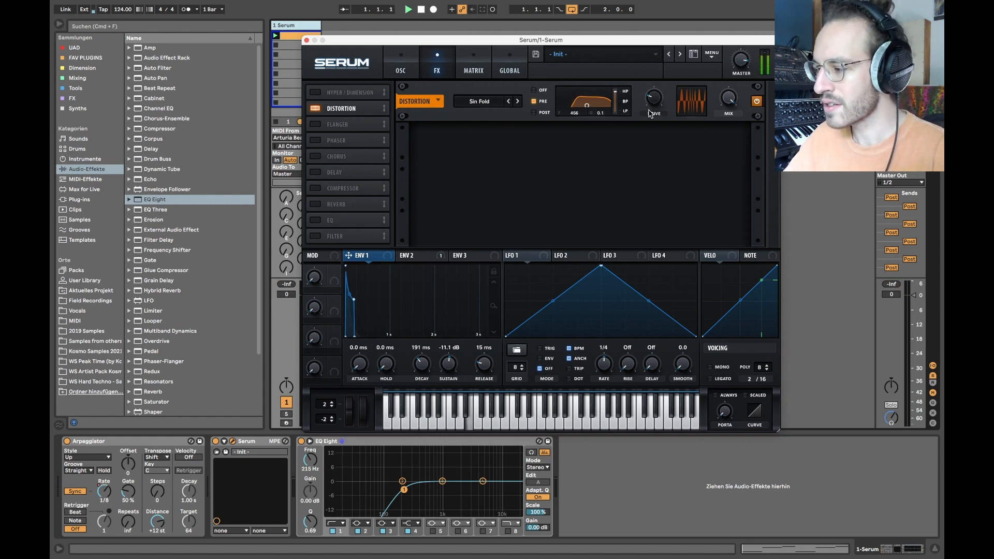
{"action": "left_click_drag", "start_coordinate": [653, 108], "coordinate": [652, 88]}
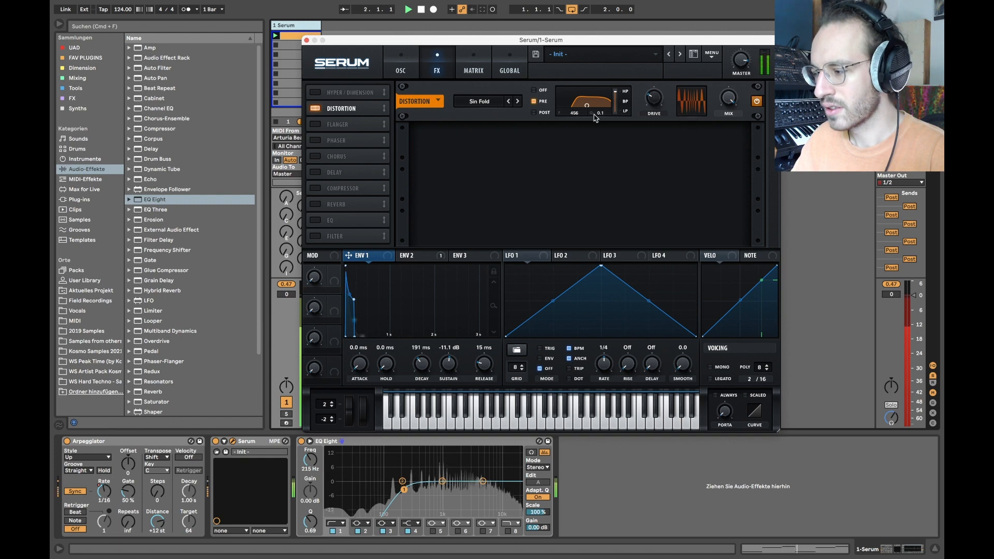
{"action": "left_click_drag", "start_coordinate": [587, 108], "coordinate": [589, 109]}
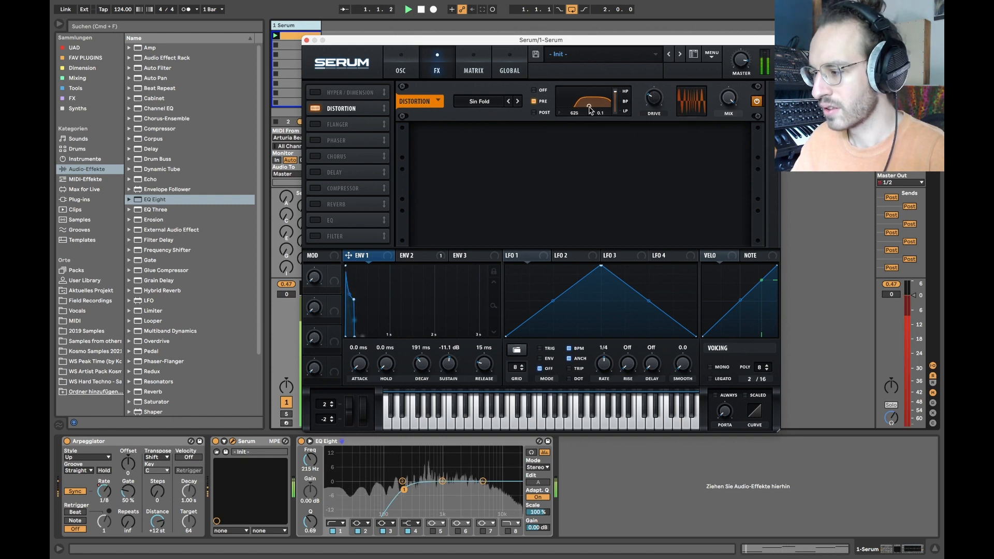
{"action": "left_click_drag", "start_coordinate": [727, 100], "coordinate": [726, 158]}
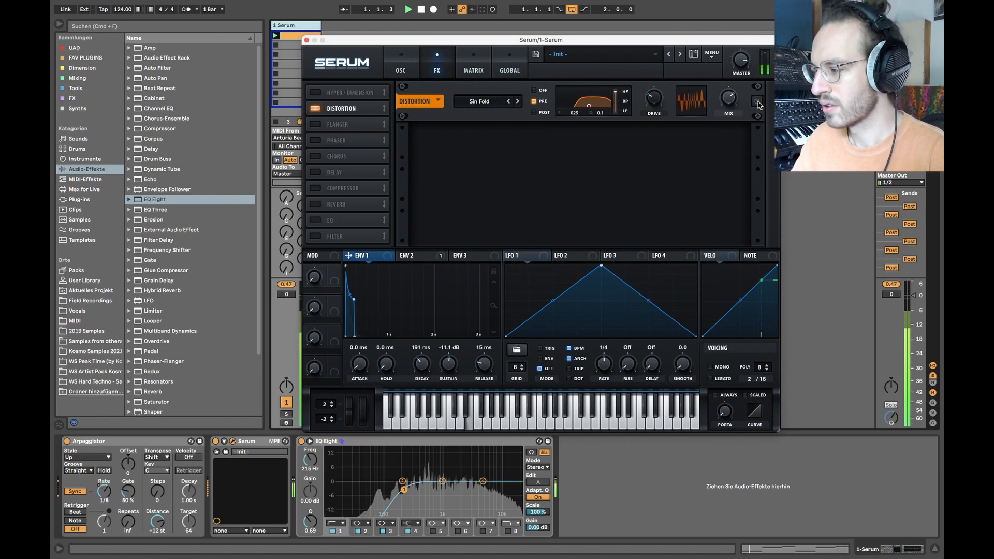
{"action": "key", "text": "space"}
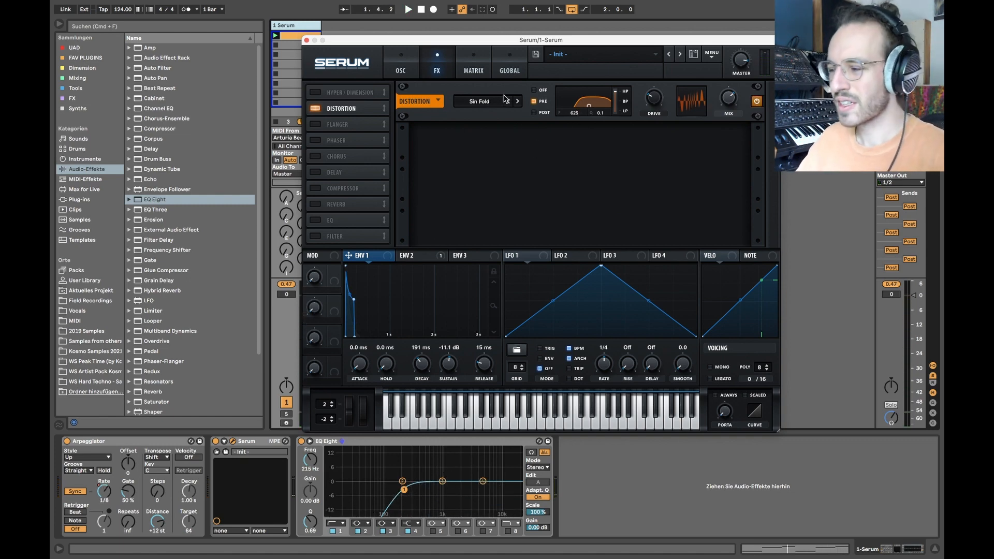
- Turn off the distortion filter, switch the type back to Tube and readjust the drive while the clip plays
{"action": "left_click", "coordinate": [534, 91]}
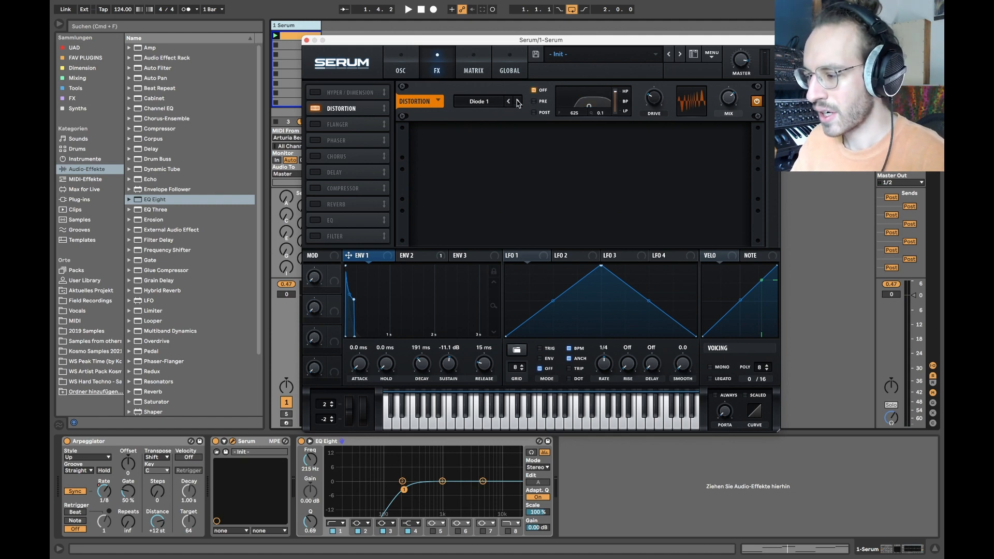
{"action": "left_click", "coordinate": [509, 101]}
{"action": "left_click", "coordinate": [509, 102]}
{"action": "left_click", "coordinate": [509, 101]}
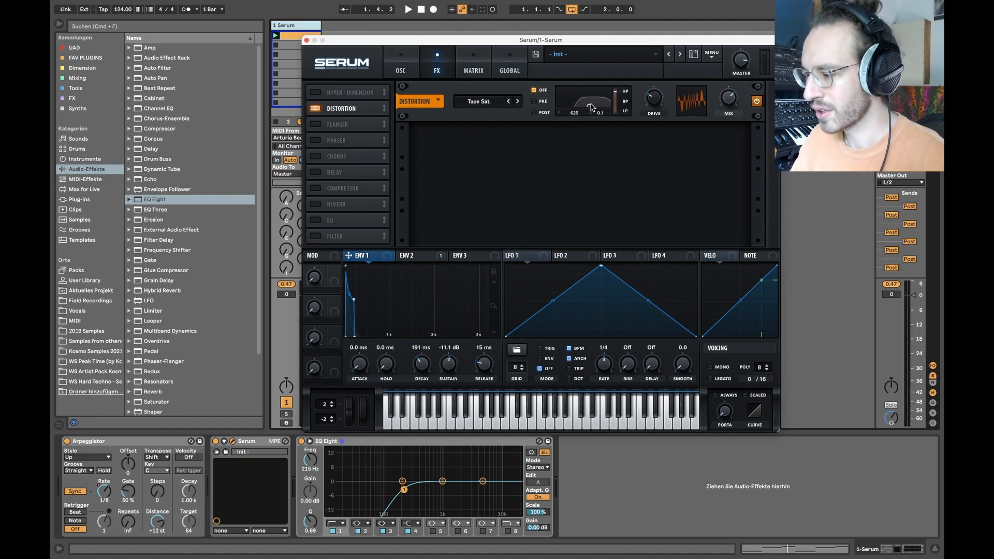
{"action": "left_click", "coordinate": [517, 101]}
{"action": "mouse_move", "coordinate": [658, 99]}
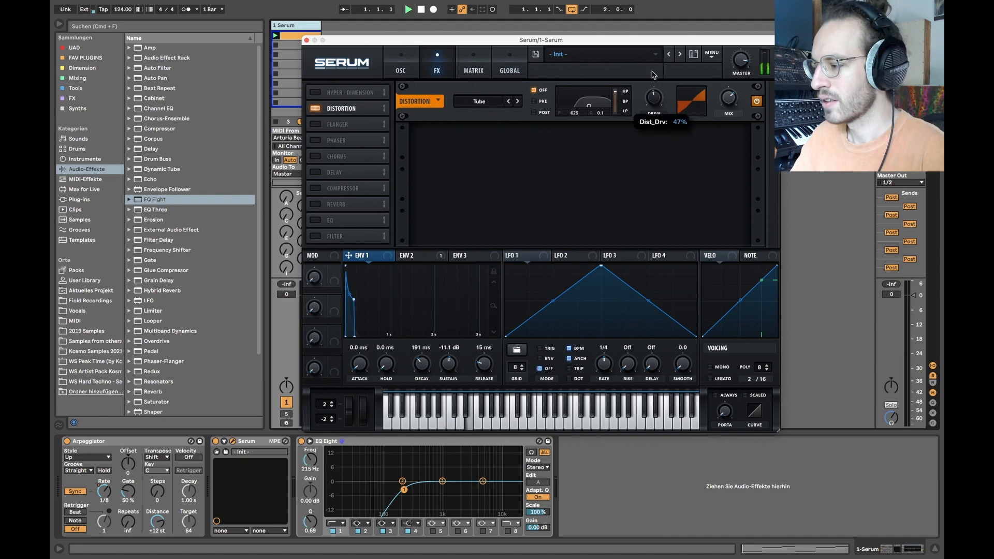
{"action": "key", "text": "space"}
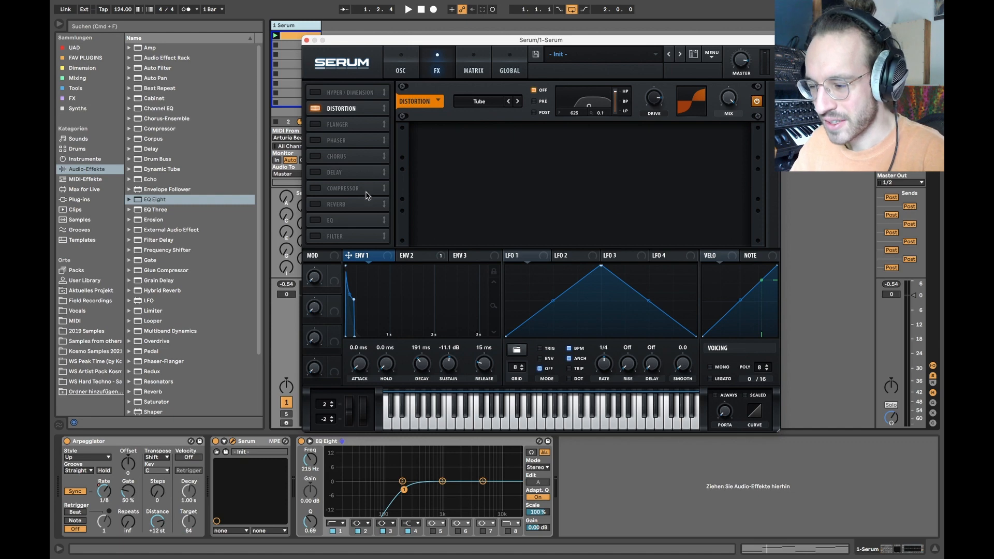
- Move Delay and Reverb directly after Distortion in the effects chain and enable both
{"action": "left_click_drag", "start_coordinate": [346, 173], "coordinate": [331, 124]}
{"action": "left_click", "coordinate": [315, 126]}
{"action": "left_click_drag", "start_coordinate": [341, 208], "coordinate": [342, 140]}
{"action": "left_click", "coordinate": [315, 141]}
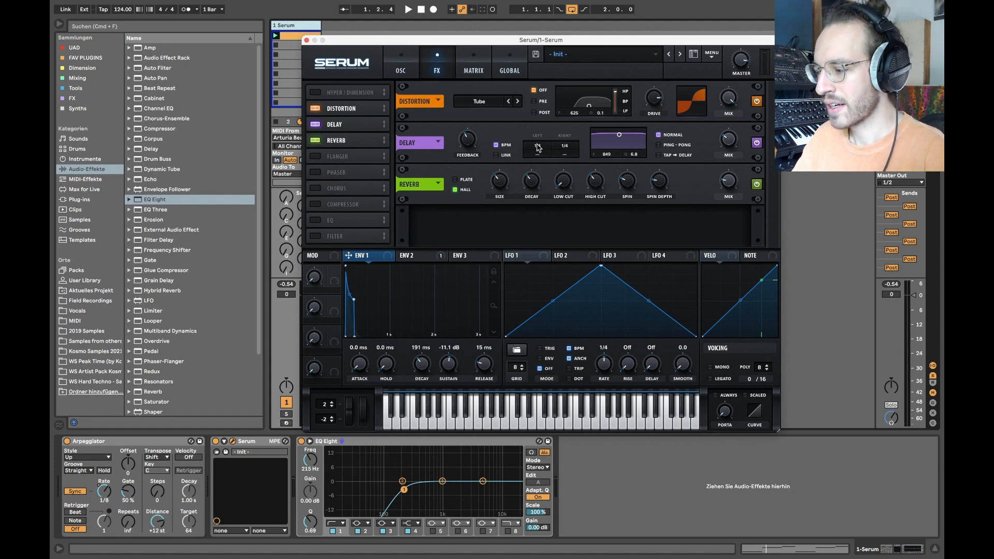
- Set the delay to unlinked dotted 1/8 times with a left offset of 1.495, and narrow its filter to 2.8 near 869 Hz
{"action": "mouse_move", "coordinate": [534, 153]}
{"action": "left_mouse_down"}
{"action": "mouse_move", "coordinate": [541, 144]}
{"action": "mouse_move", "coordinate": [565, 154]}
{"action": "mouse_move", "coordinate": [540, 151]}
{"action": "left_mouse_up"}
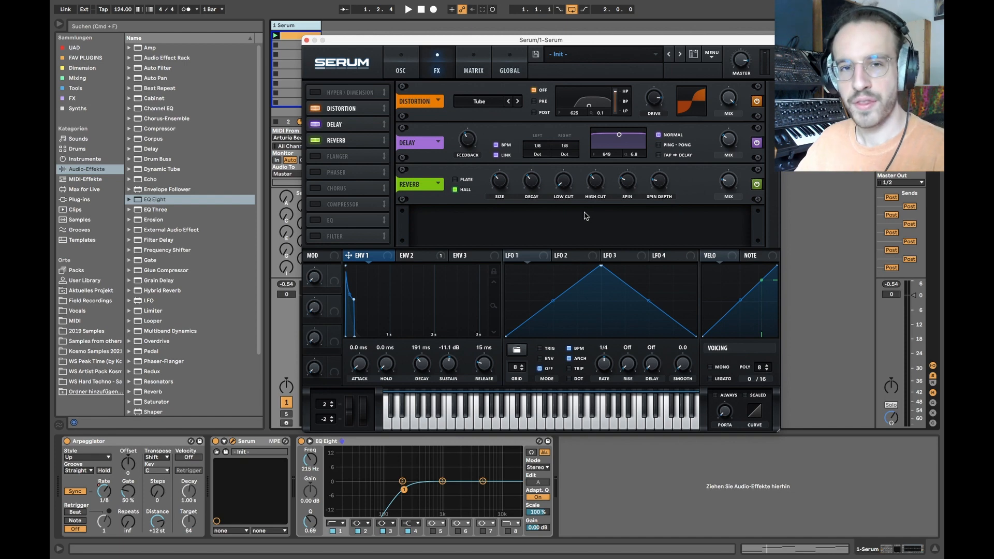
{"action": "left_click", "coordinate": [510, 156]}
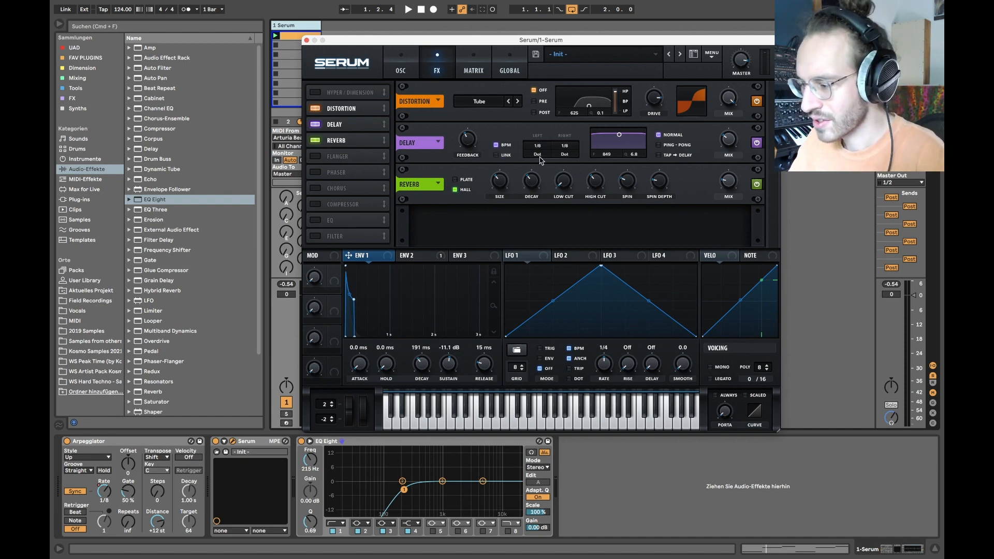
{"action": "left_click_drag", "start_coordinate": [540, 160], "coordinate": [539, 157]}
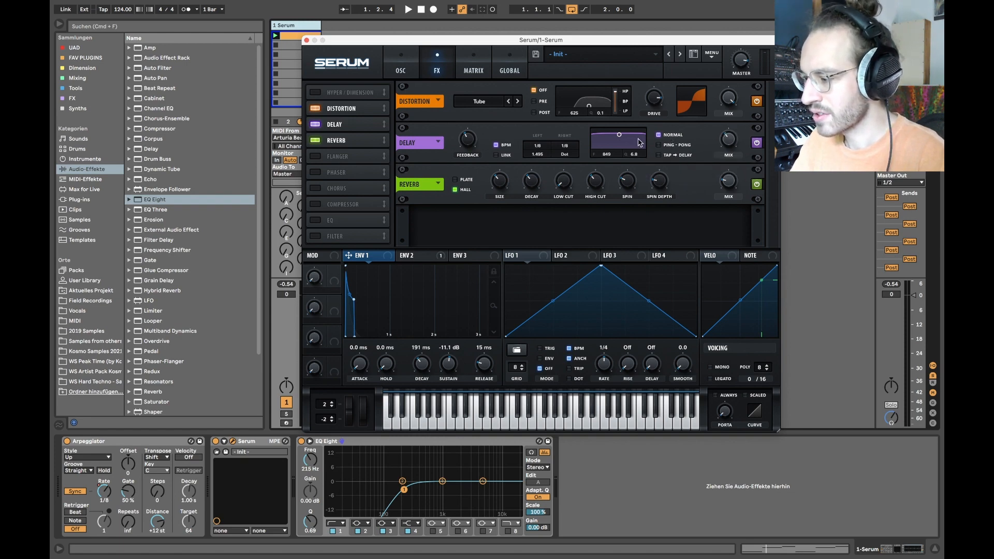
{"action": "mouse_move", "coordinate": [619, 135]}
{"action": "left_mouse_down"}
{"action": "mouse_move", "coordinate": [623, 151]}
{"action": "mouse_move", "coordinate": [619, 143]}
{"action": "left_mouse_up"}
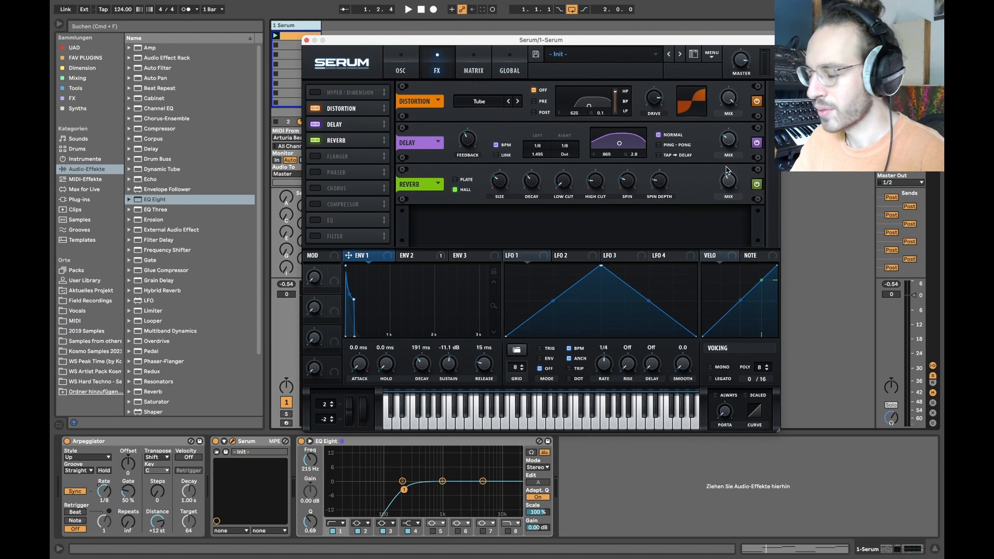
- Compare the playing clip with the distortion, delay and reverb bypassed and re-enabled
{"action": "key", "text": "space"}
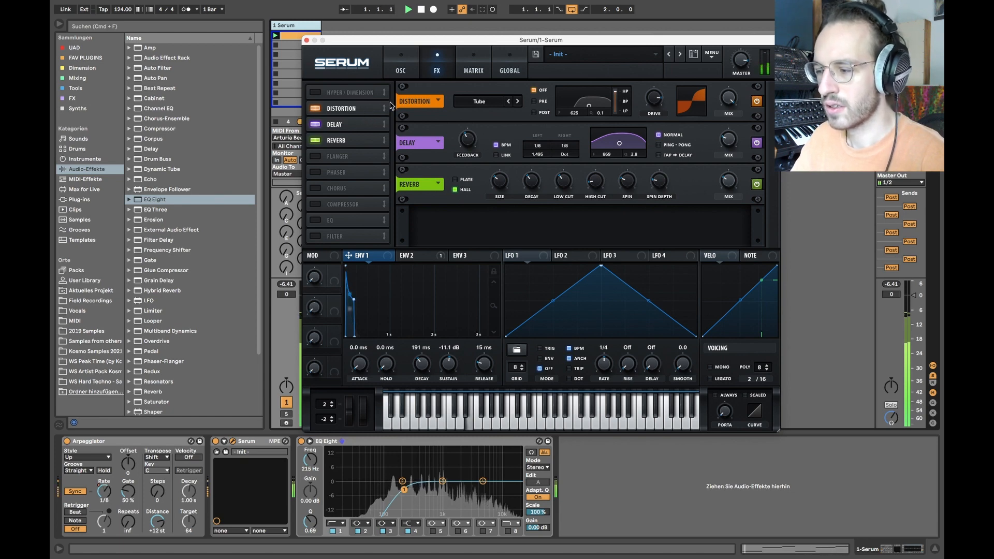
{"action": "left_click", "coordinate": [757, 101]}
{"action": "left_click", "coordinate": [756, 142]}
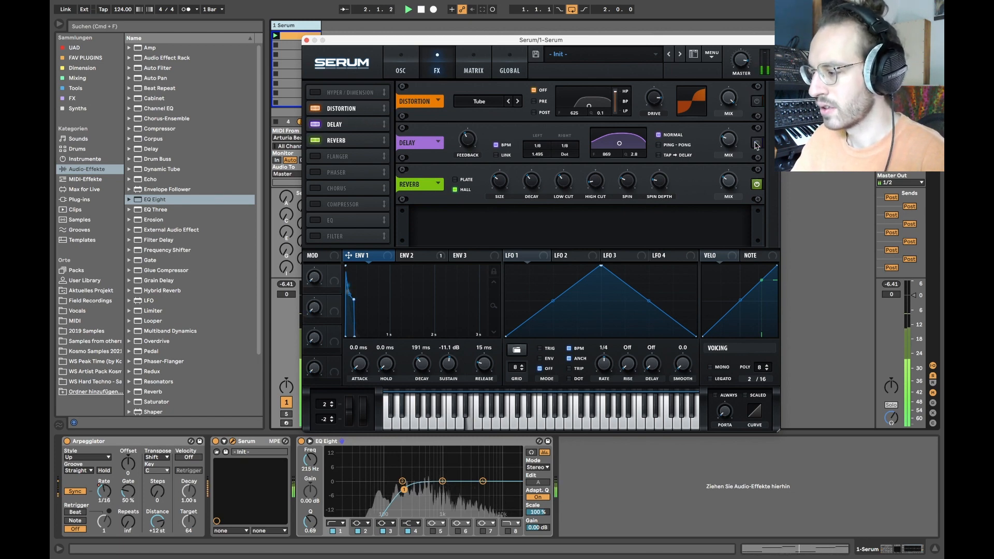
{"action": "left_click", "coordinate": [756, 185]}
{"action": "left_click", "coordinate": [756, 143]}
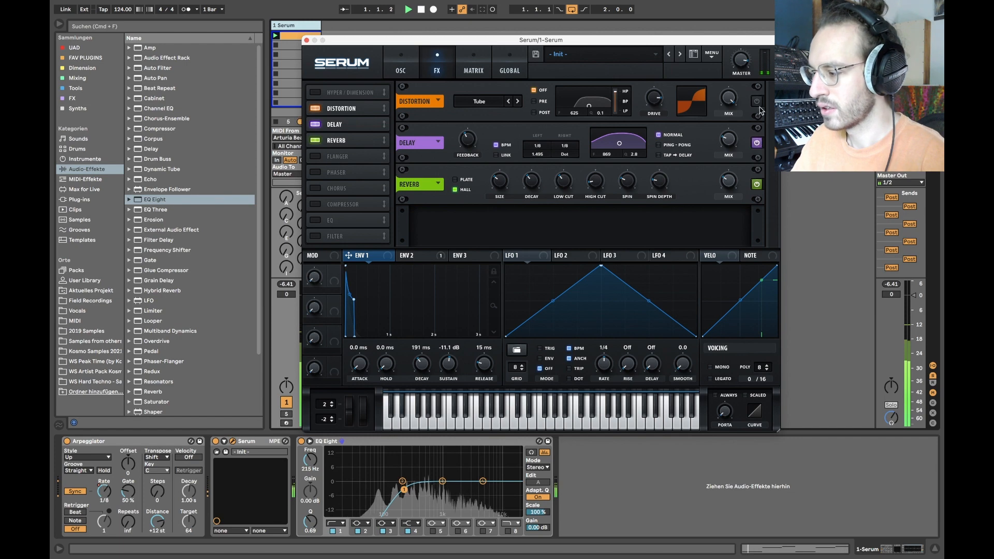
{"action": "left_click", "coordinate": [756, 101]}
- Fine-tune the distortion drive, enable the Hyper/Dimension effect and reduce the Dimension size
{"action": "left_click_drag", "start_coordinate": [655, 107], "coordinate": [655, 102]}
{"action": "left_click", "coordinate": [314, 93]}
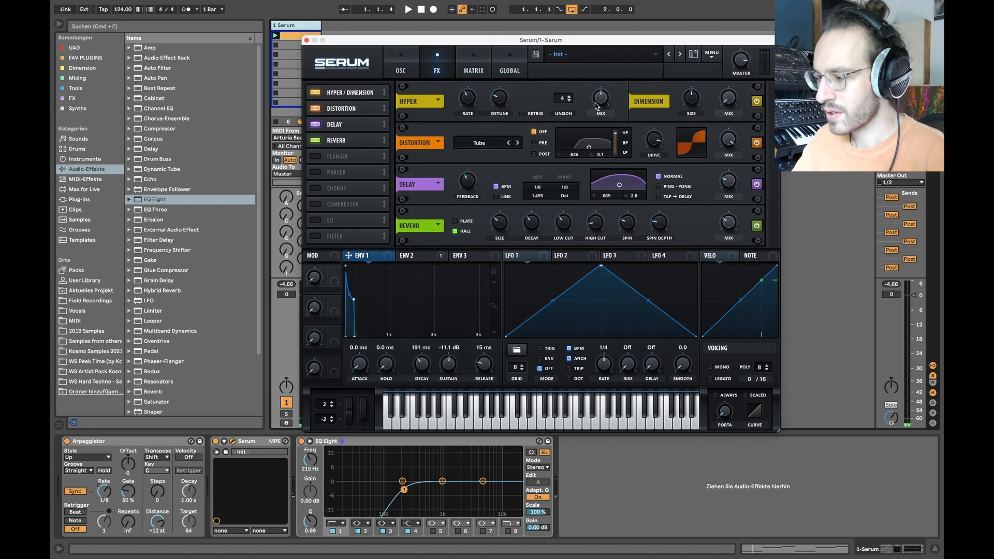
{"action": "left_click_drag", "start_coordinate": [689, 103], "coordinate": [686, 161]}
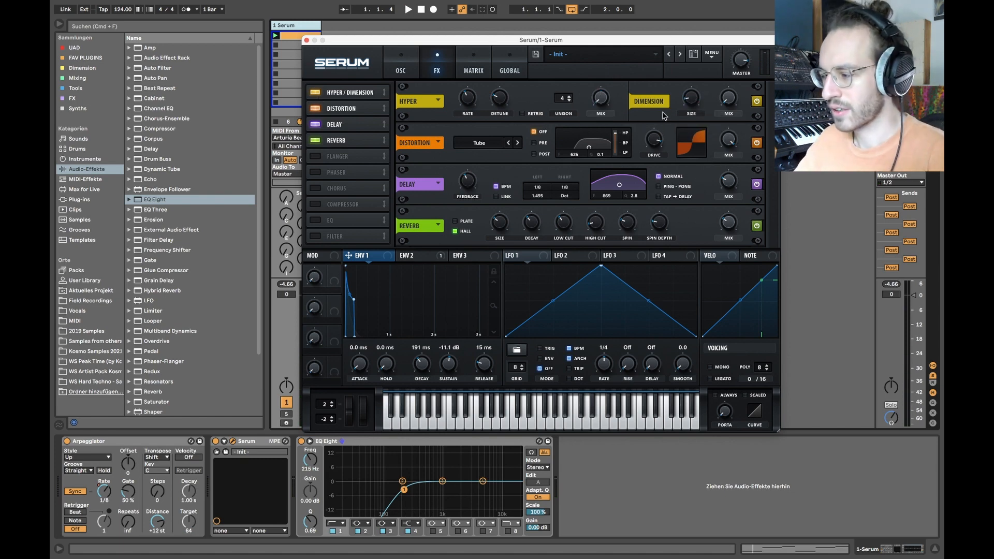
- Bypass the distortion, delay and reverb, leaving only Hyper/Dimension active
{"action": "left_click", "coordinate": [757, 184]}
{"action": "left_click", "coordinate": [756, 225]}
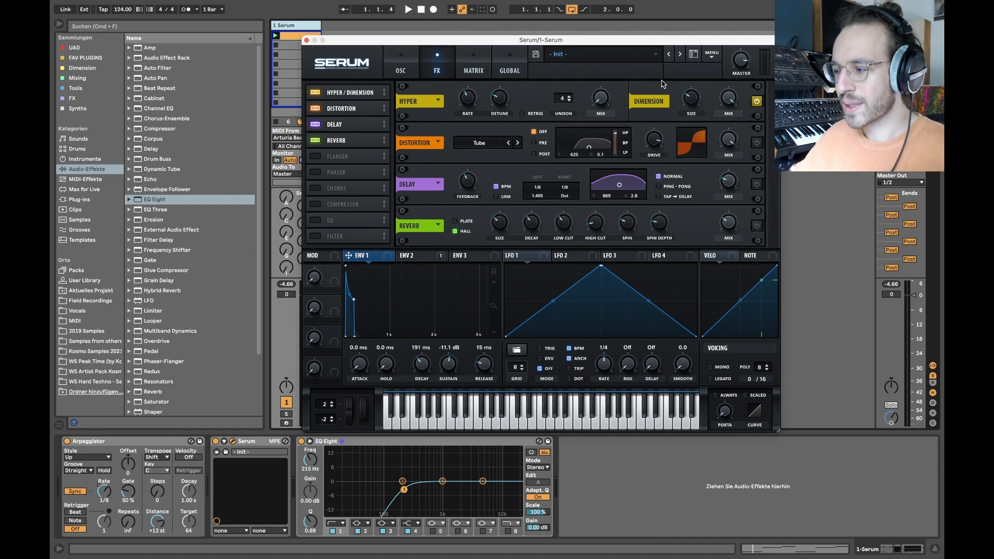
- Try the Dimension size at about 59%, reduce it to about 26%, and audition the clip
{"action": "mouse_move", "coordinate": [695, 108]}
{"action": "left_mouse_down"}
{"action": "mouse_move", "coordinate": [696, 91]}
{"action": "mouse_move", "coordinate": [696, 107]}
{"action": "mouse_move", "coordinate": [689, 105]}
{"action": "left_mouse_up"}
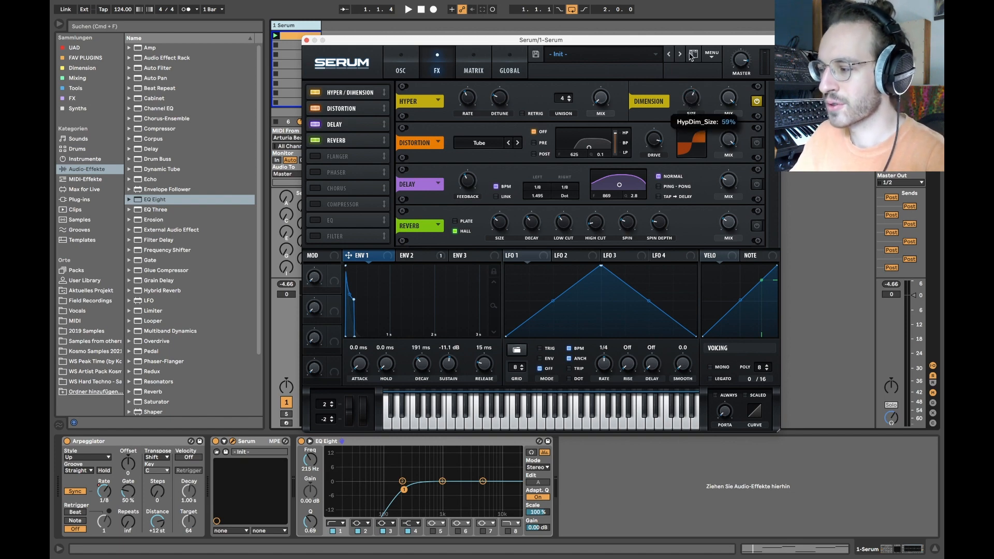
{"action": "left_click_drag", "start_coordinate": [692, 56], "coordinate": [691, 32]}
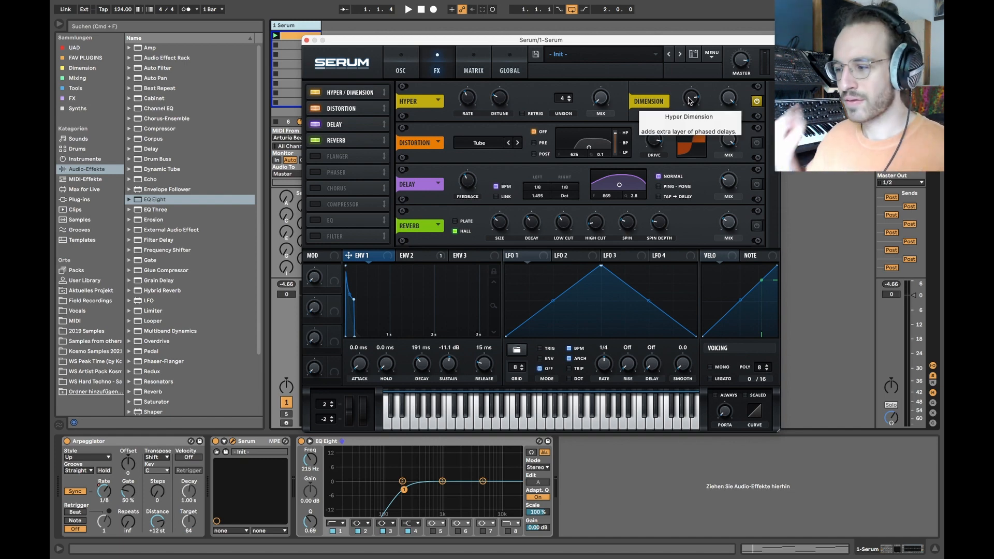
{"action": "left_click_drag", "start_coordinate": [690, 100], "coordinate": [687, 170]}
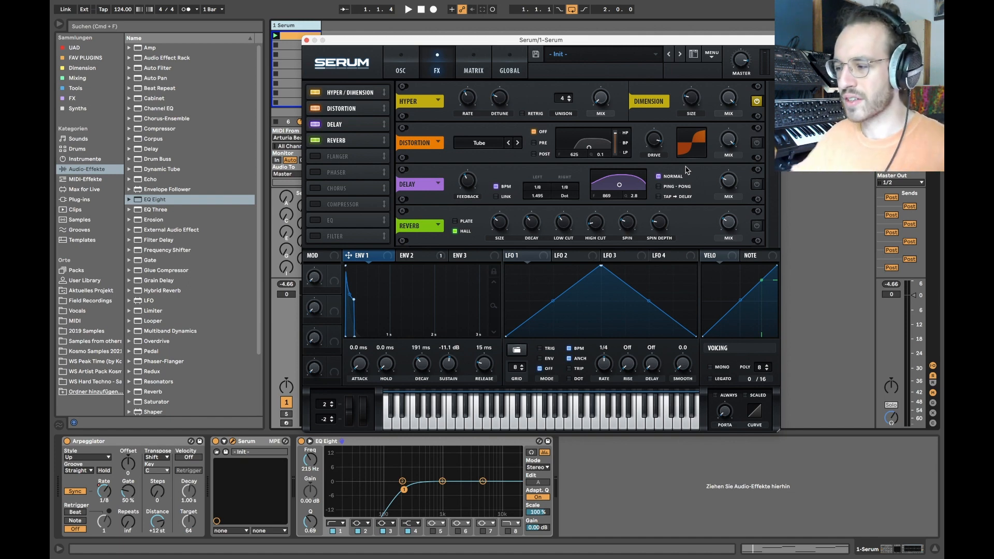
{"action": "left_click_drag", "start_coordinate": [689, 98], "coordinate": [687, 100]}
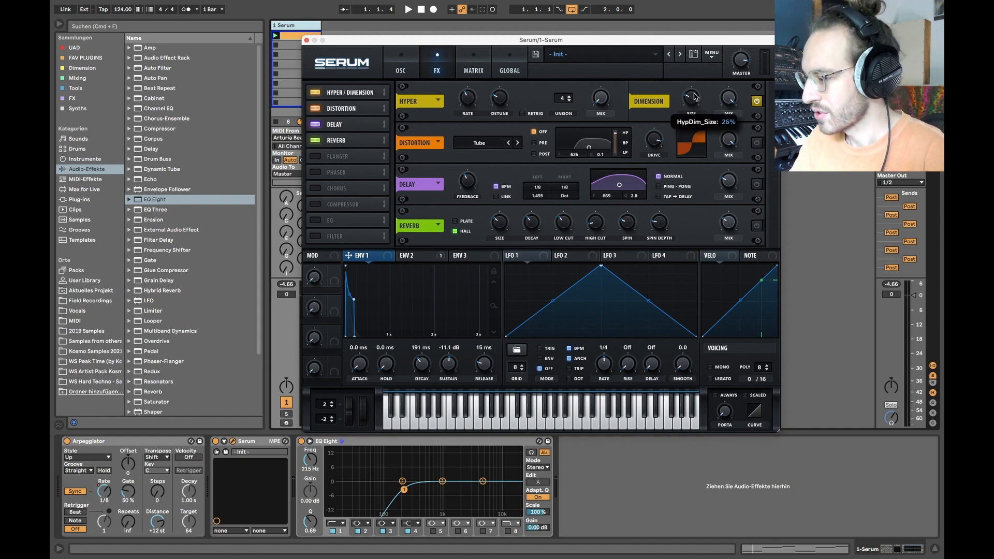
{"action": "key", "text": "space"}
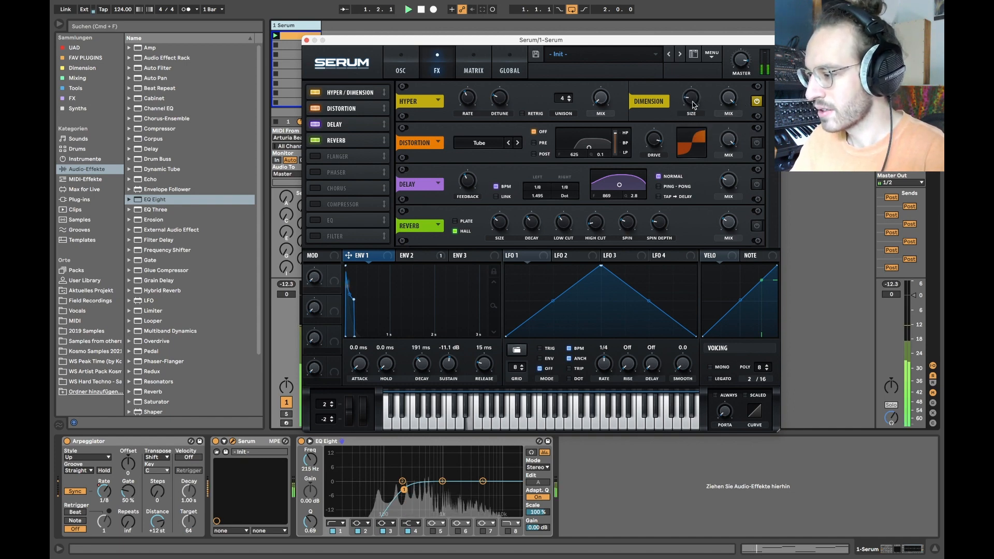
{"action": "mouse_move", "coordinate": [693, 102]}
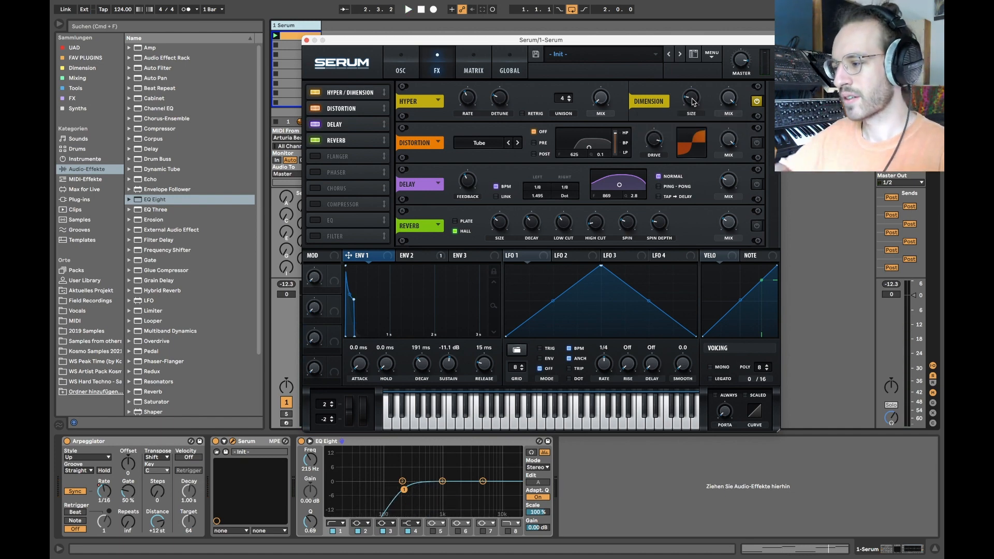
- Raise the Dimension size above 36% and play the clip to compare the wider effect
{"action": "left_click_drag", "start_coordinate": [694, 106], "coordinate": [689, 79]}
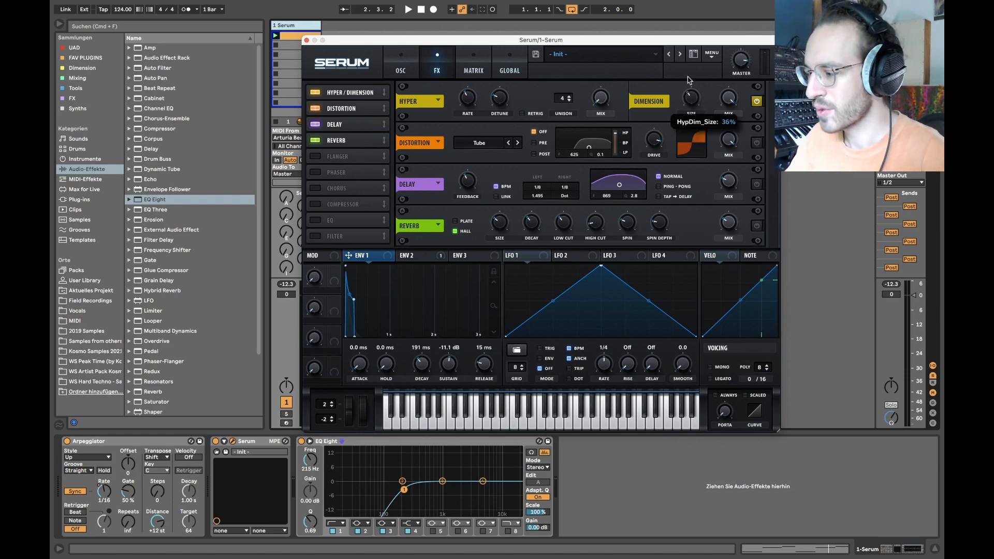
{"action": "left_click_drag", "start_coordinate": [685, 24], "coordinate": [684, 20]}
{"action": "key", "text": "space"}
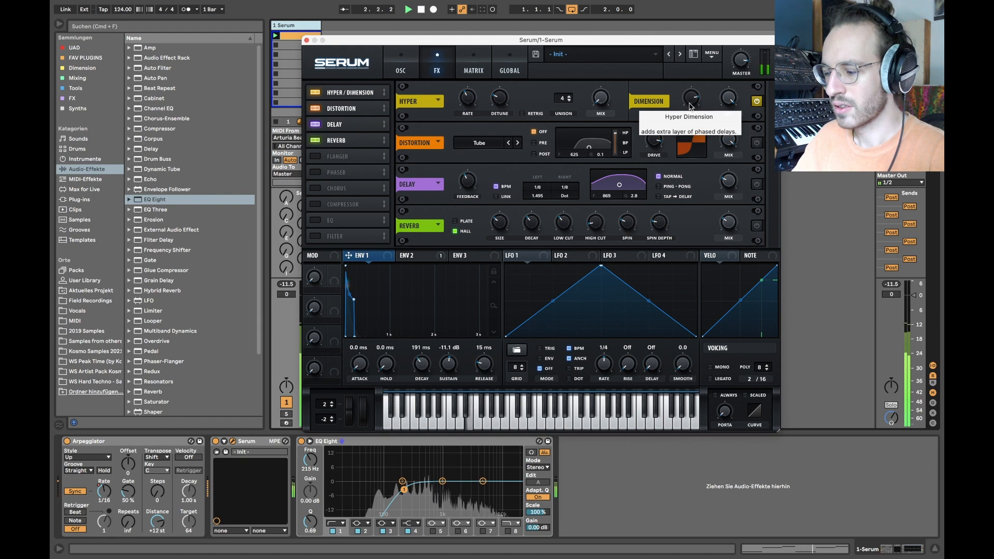
{"action": "key", "text": "space"}
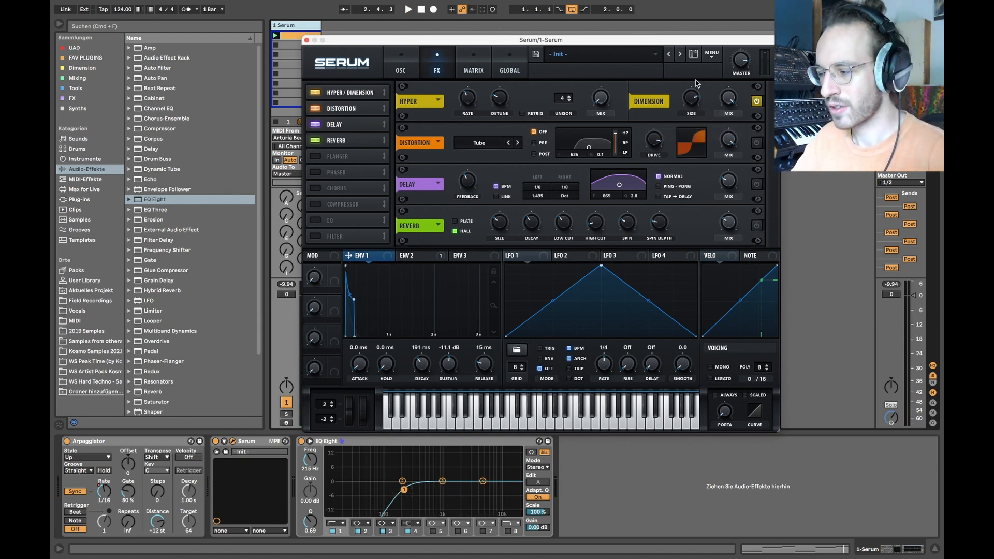
- Lower the Dimension size to about 15%, re-enable the distortion, delay and reverb, and play the clip
{"action": "left_click_drag", "start_coordinate": [697, 97], "coordinate": [683, 152]}
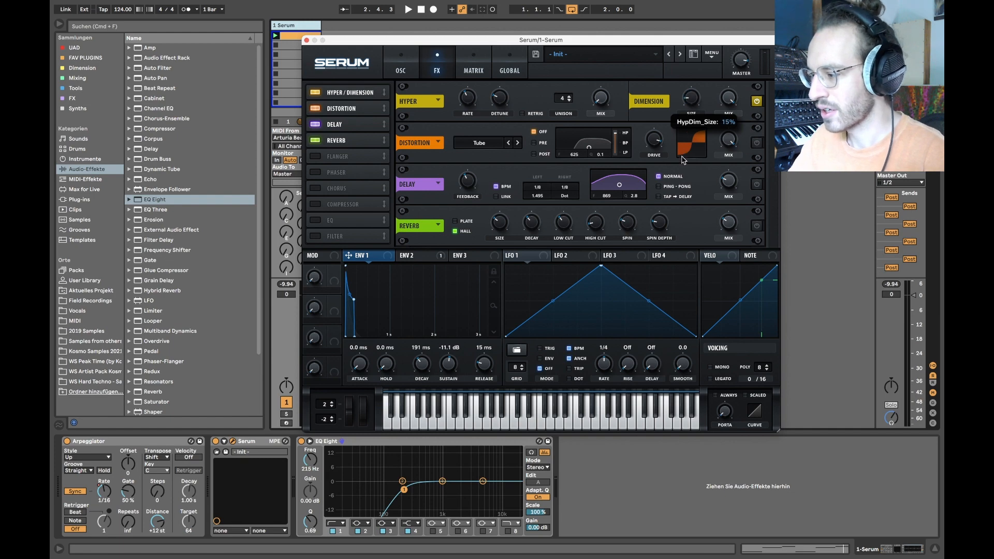
{"action": "left_click_drag", "start_coordinate": [681, 98], "coordinate": [713, 164]}
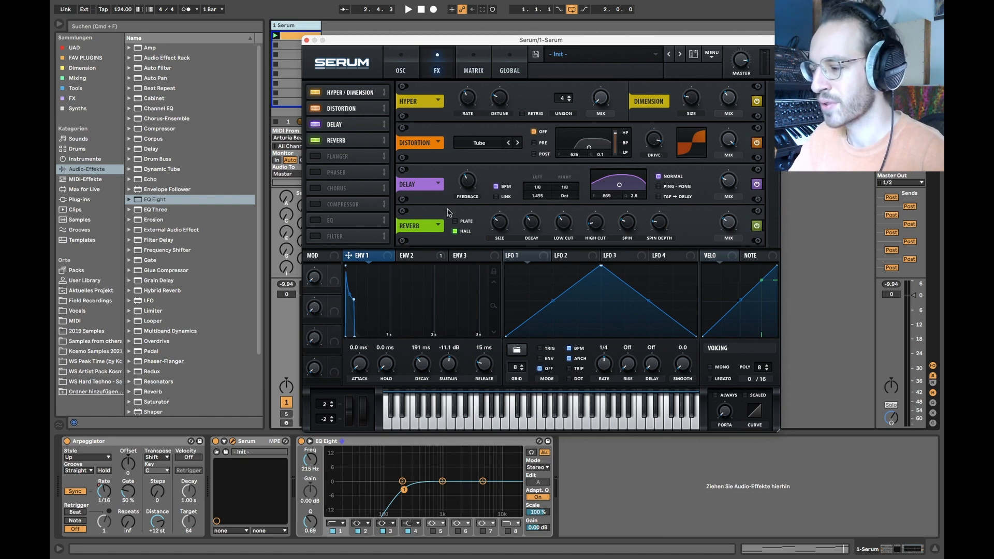
{"action": "key", "text": "space"}
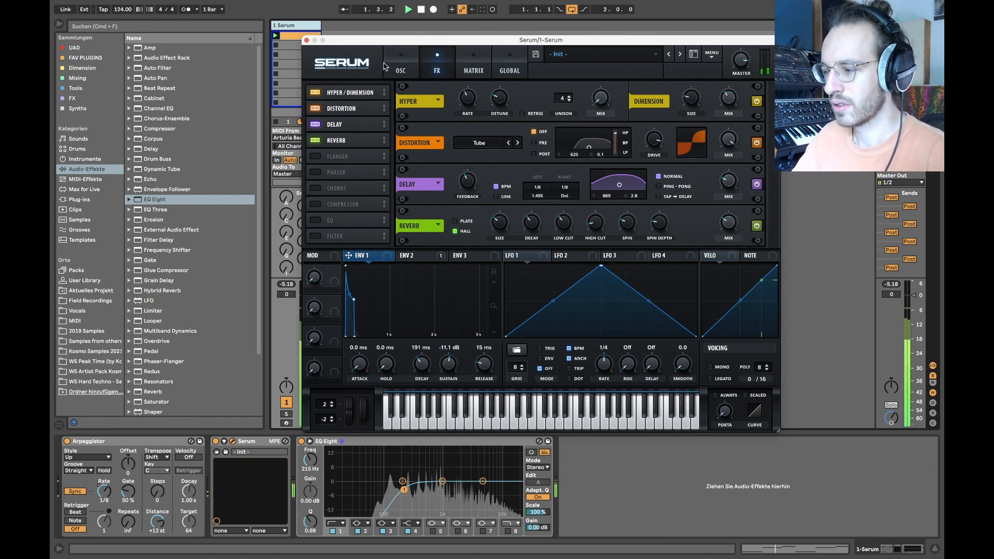
- Fine-tune the filter resonance during playback and try neighbouring filter types, keeping MG Low 12
{"action": "left_click", "coordinate": [402, 69]}
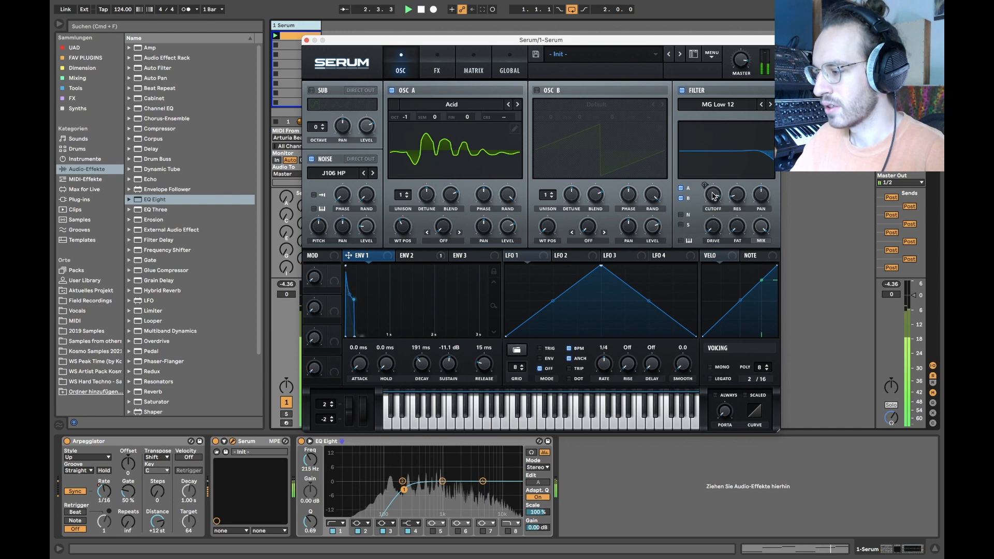
{"action": "mouse_move", "coordinate": [739, 193]}
{"action": "left_mouse_down"}
{"action": "mouse_move", "coordinate": [740, 157]}
{"action": "mouse_move", "coordinate": [741, 192]}
{"action": "left_mouse_up"}
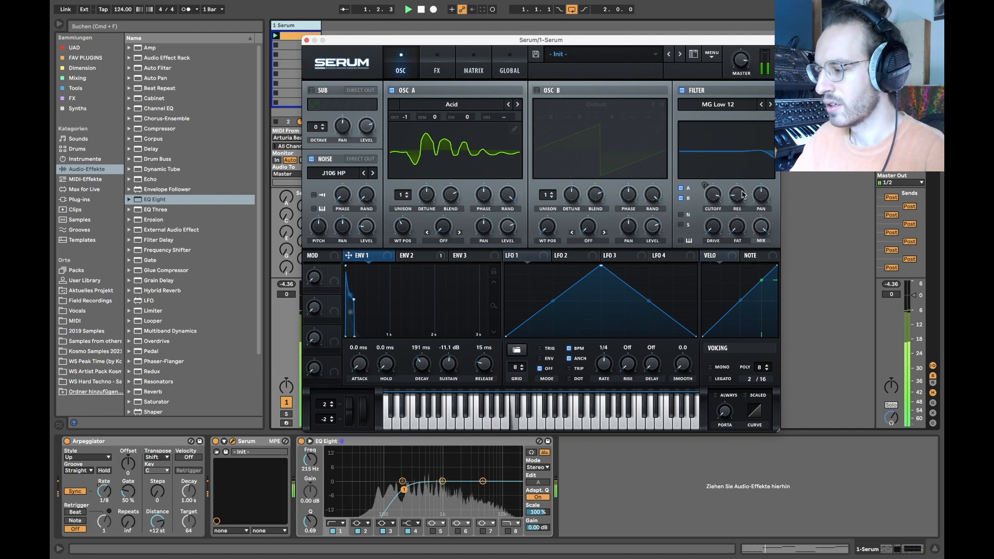
{"action": "left_click", "coordinate": [755, 103]}
{"action": "left_click", "coordinate": [761, 104]}
{"action": "left_click", "coordinate": [761, 103]}
{"action": "left_click", "coordinate": [769, 103]}
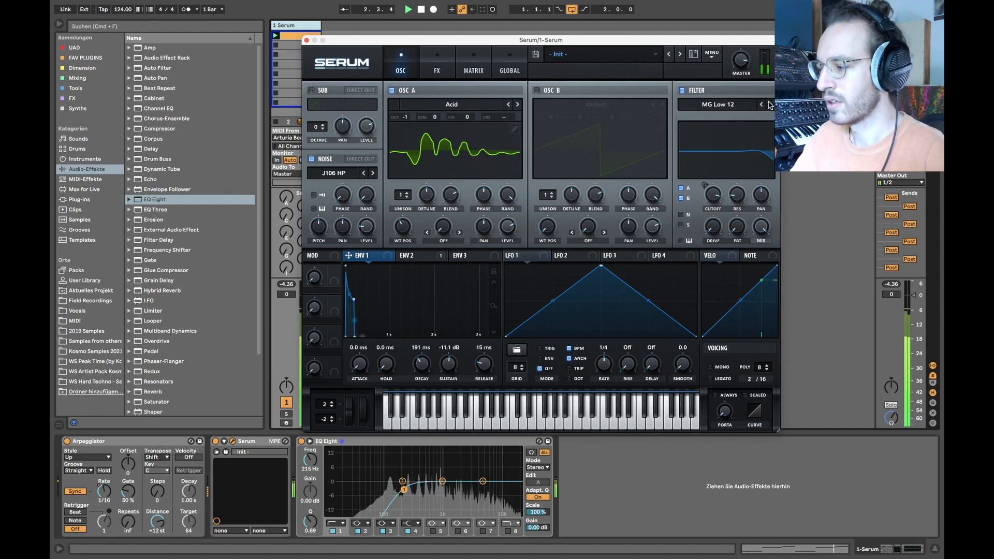
{"action": "left_click", "coordinate": [715, 200]}
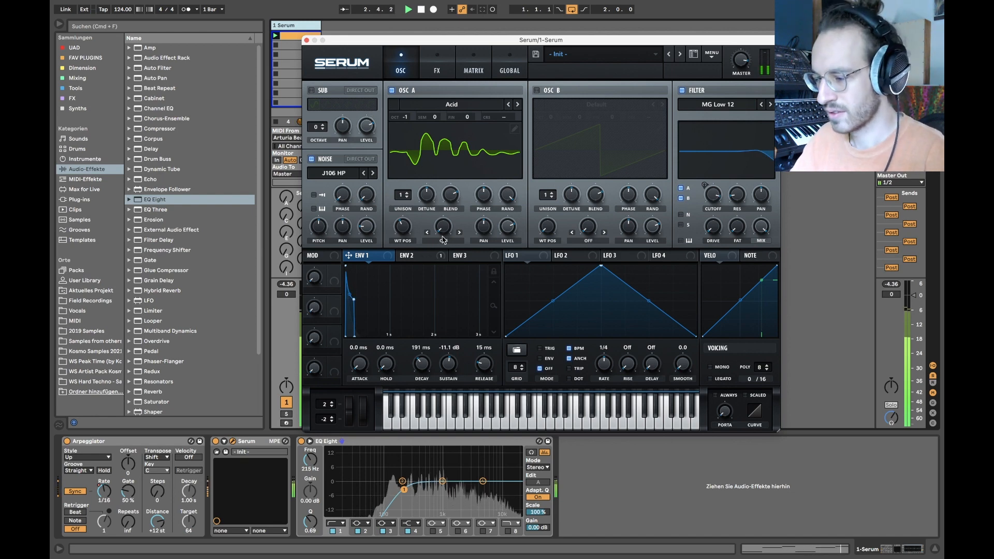
{"action": "key", "text": "space"}
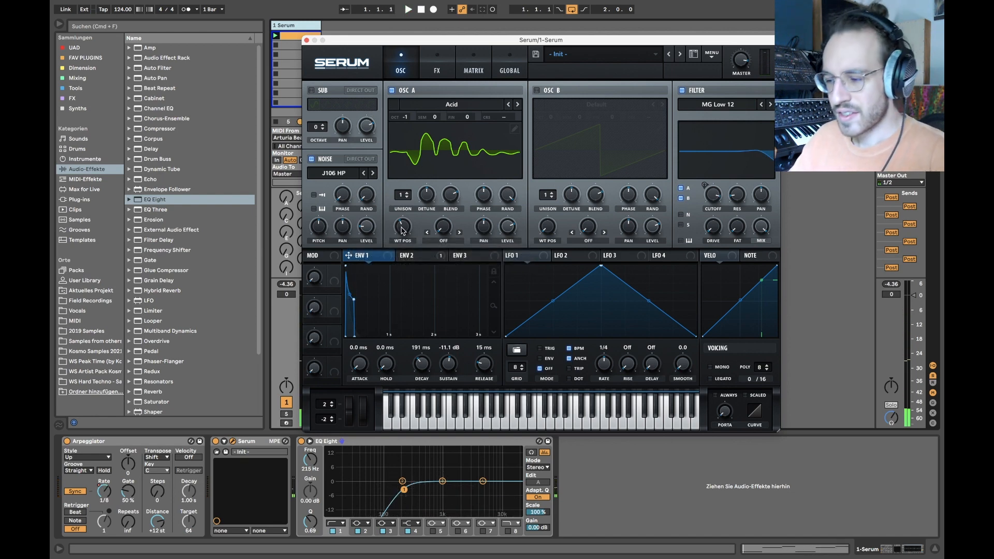
- Adjust oscillator A's wavetable position and audition the changed Acid waveform
{"action": "mouse_move", "coordinate": [402, 231]}
{"action": "left_mouse_down"}
{"action": "mouse_move", "coordinate": [394, 180]}
{"action": "mouse_move", "coordinate": [404, 225]}
{"action": "left_mouse_up"}
{"action": "key", "text": "space"}
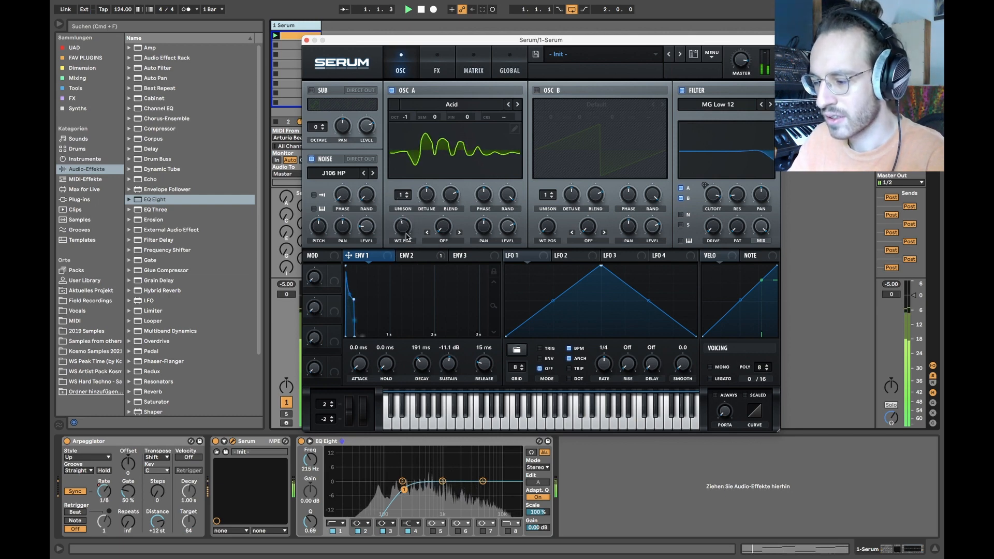
{"action": "key", "text": "space"}
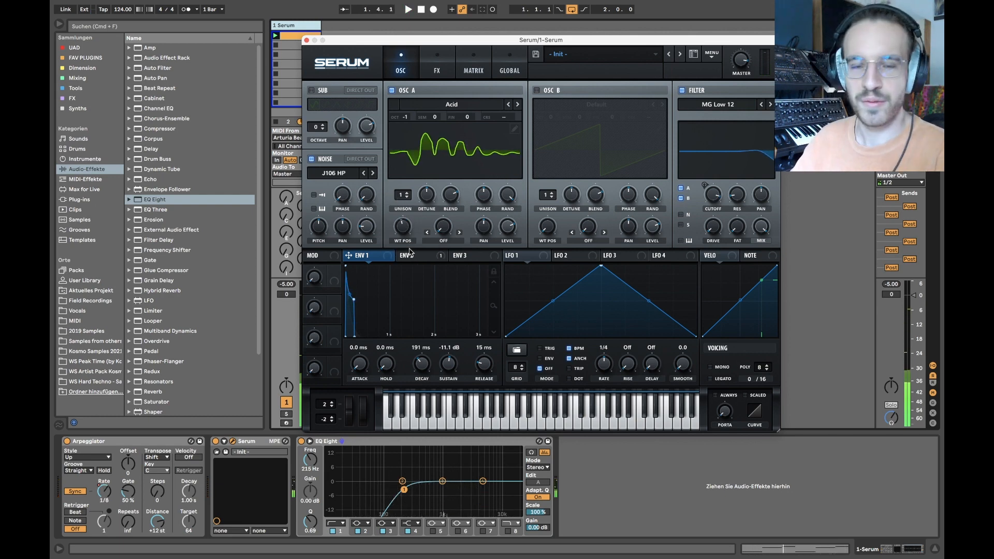
{"action": "mouse_move", "coordinate": [400, 259]}
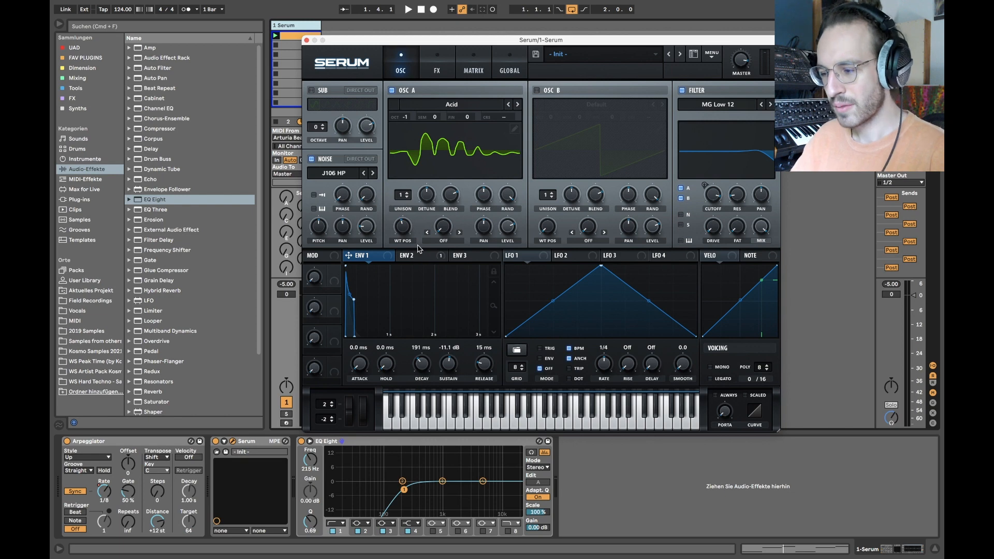
{"action": "left_click_drag", "start_coordinate": [406, 232], "coordinate": [407, 239]}
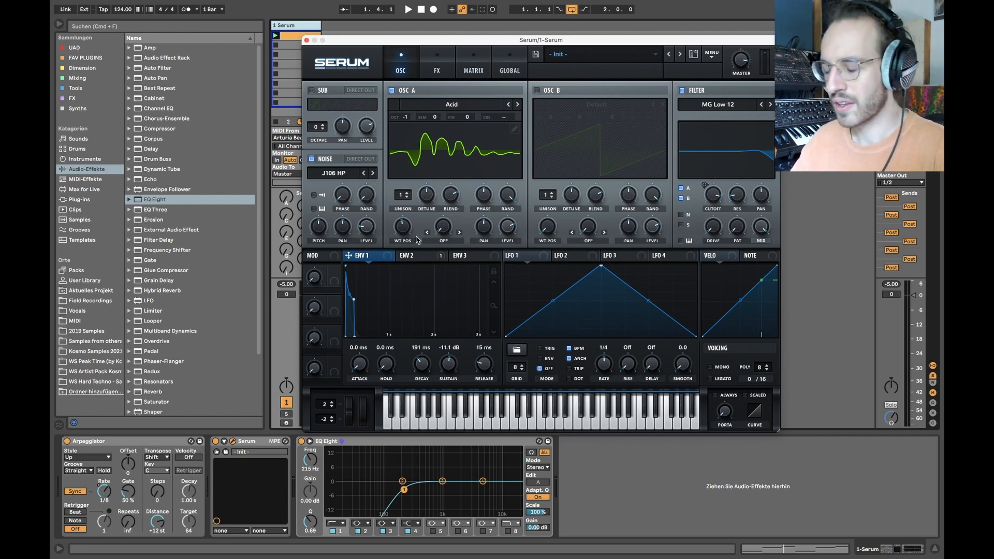
- Set oscillator A's warp mode to Sync, audition a high warp amount, and reduce it to a low amount
{"action": "left_click", "coordinate": [460, 233]}
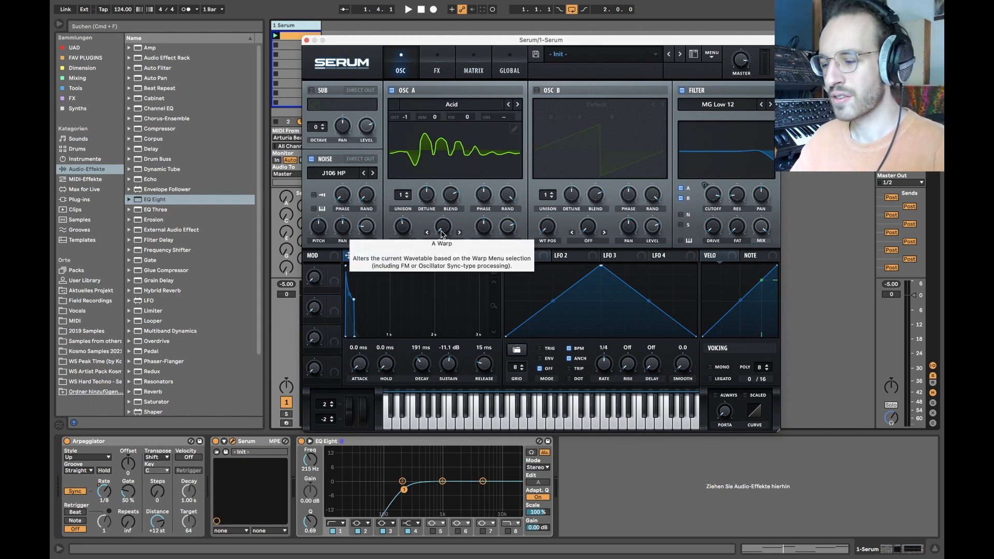
{"action": "left_click_drag", "start_coordinate": [443, 234], "coordinate": [435, 141]}
{"action": "key", "text": "space"}
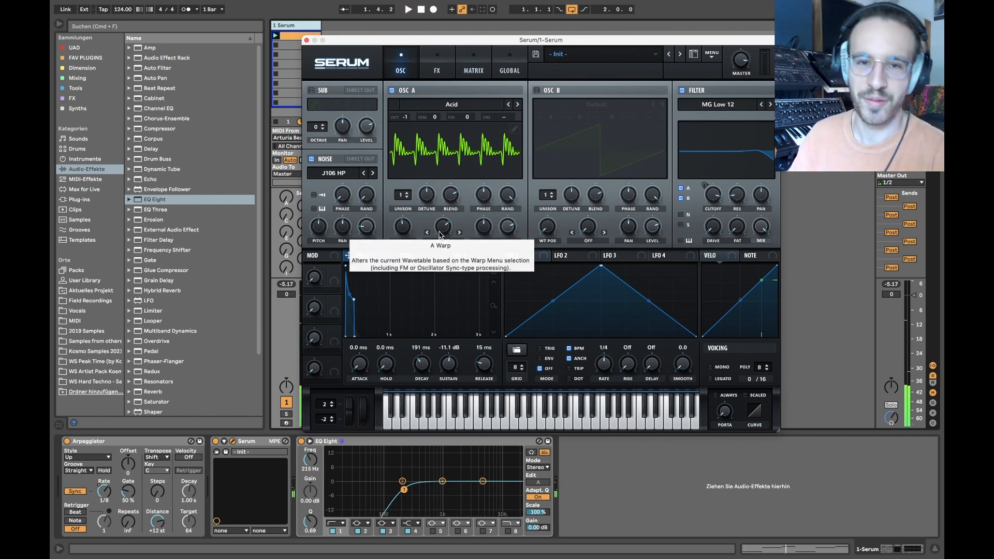
{"action": "left_click_drag", "start_coordinate": [440, 235], "coordinate": [442, 284]}
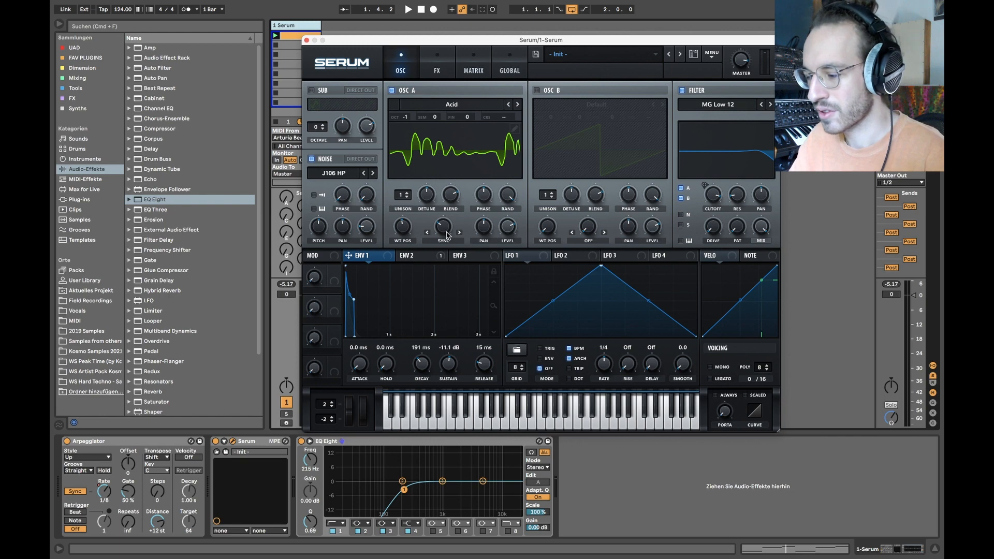
{"action": "left_click_drag", "start_coordinate": [449, 236], "coordinate": [429, 219]}
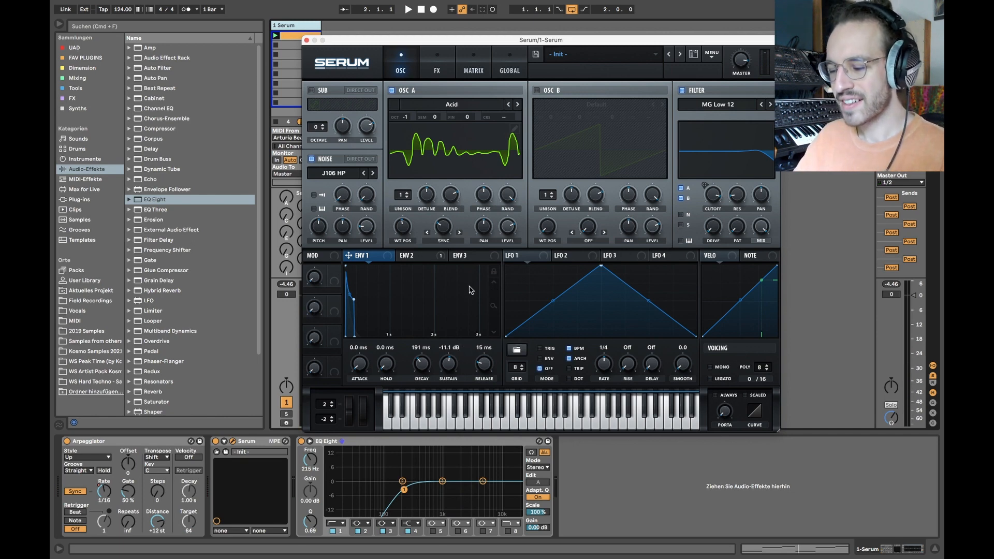
- Toggle EQ Eight off and on, and raise its low-cut frequency to 240 Hz
{"action": "left_click", "coordinate": [309, 461]}
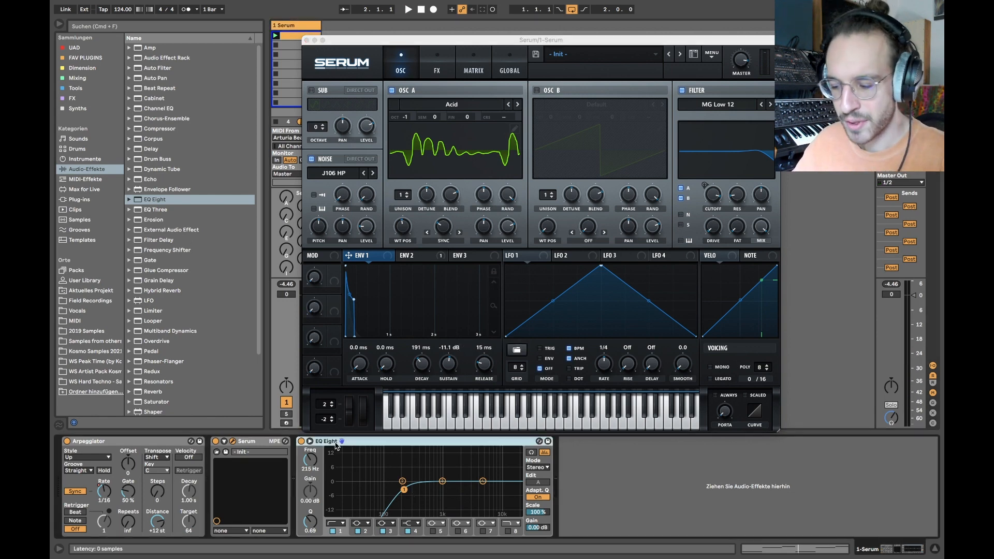
{"action": "left_click", "coordinate": [301, 441]}
{"action": "left_click", "coordinate": [301, 441]}
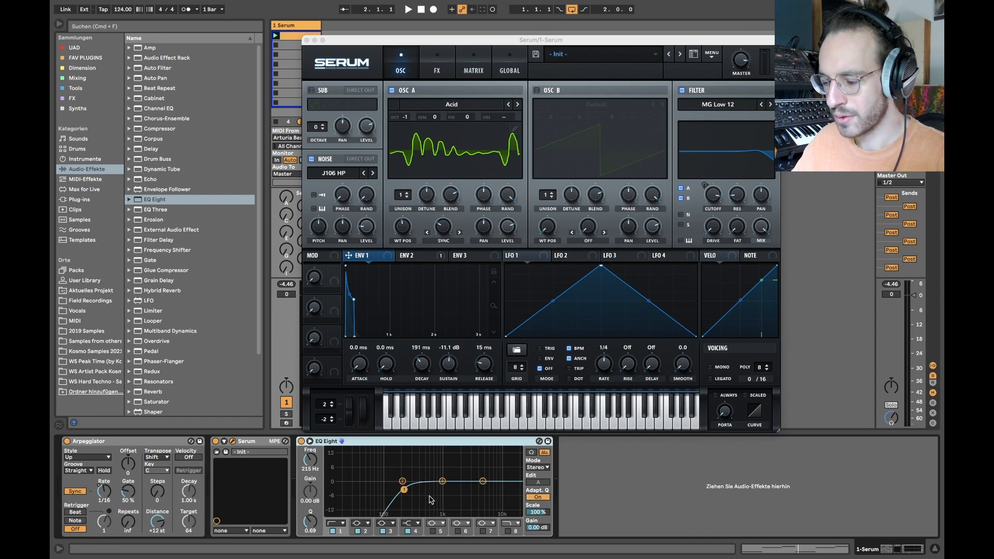
{"action": "left_click_drag", "start_coordinate": [400, 482], "coordinate": [402, 481]}
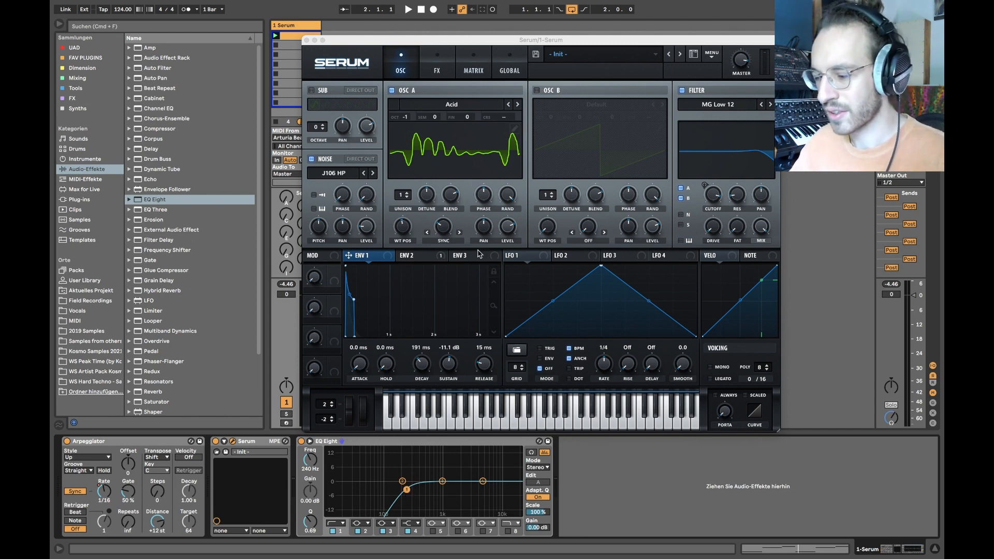
- Check Serum's first two envelopes and re-dial oscillator A's Sync warp to a low amount
{"action": "left_click", "coordinate": [382, 258]}
{"action": "left_click", "coordinate": [405, 258]}
{"action": "left_click", "coordinate": [369, 259]}
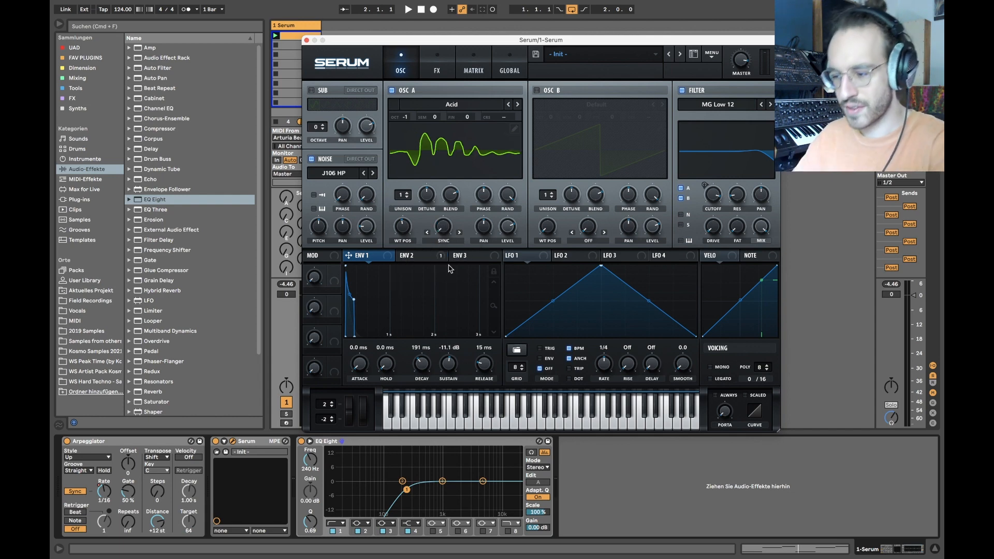
{"action": "left_click_drag", "start_coordinate": [438, 227], "coordinate": [427, 180]}
{"action": "left_click_drag", "start_coordinate": [442, 230], "coordinate": [442, 231]}
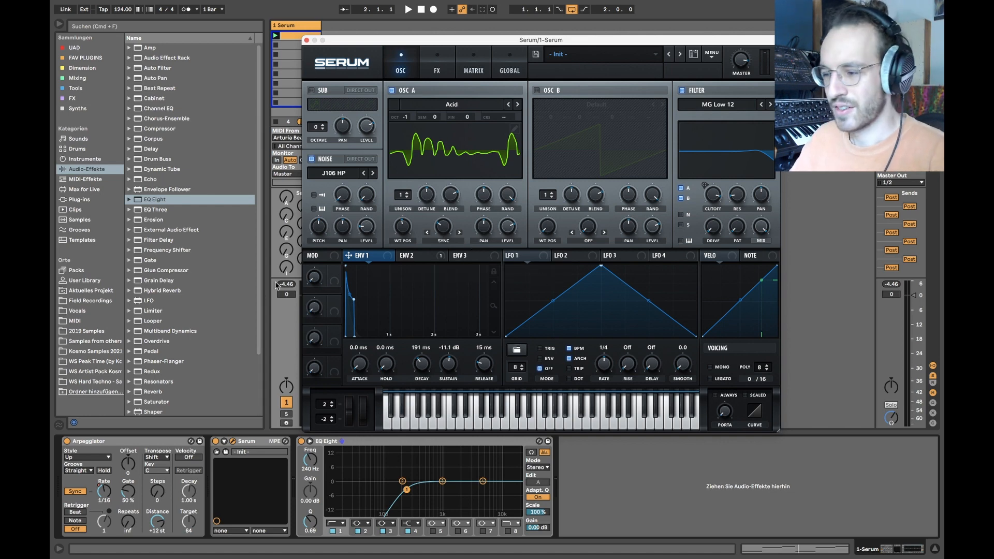
- Open the Serum clip's envelopes, start playback, and display the Arpeggiator's Synced Rate automation
{"action": "double_click", "coordinate": [291, 35]}
{"action": "left_click_drag", "start_coordinate": [347, 41], "coordinate": [393, 20]}
{"action": "key", "text": "space"}
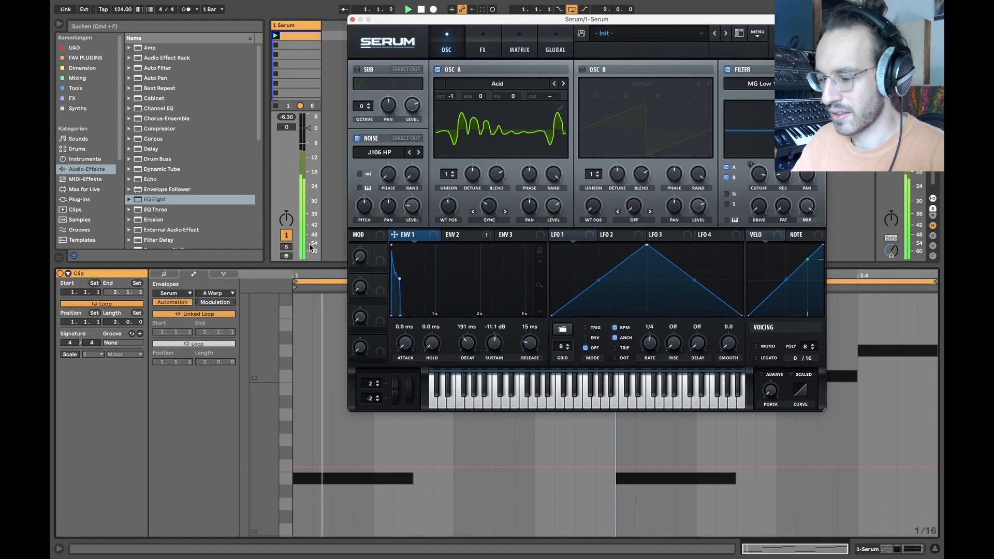
{"action": "left_click", "coordinate": [173, 293]}
{"action": "left_click", "coordinate": [179, 309]}
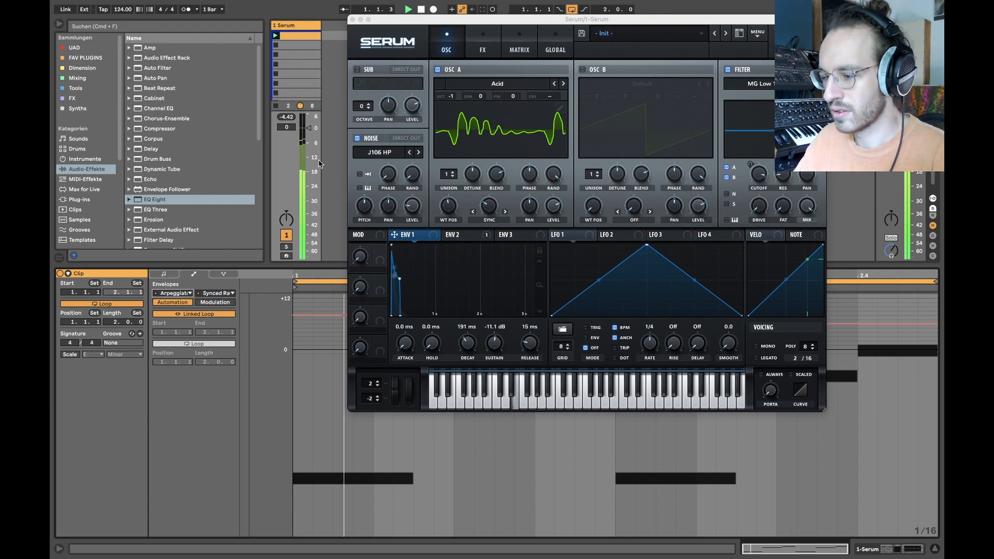
- Route the noise oscillator through the filter, start playback, and sweep the filter cutoff low and back up with envelope 2 displayed
{"action": "left_click_drag", "start_coordinate": [409, 22], "coordinate": [287, 21]}
{"action": "left_click_drag", "start_coordinate": [637, 172], "coordinate": [638, 225]}
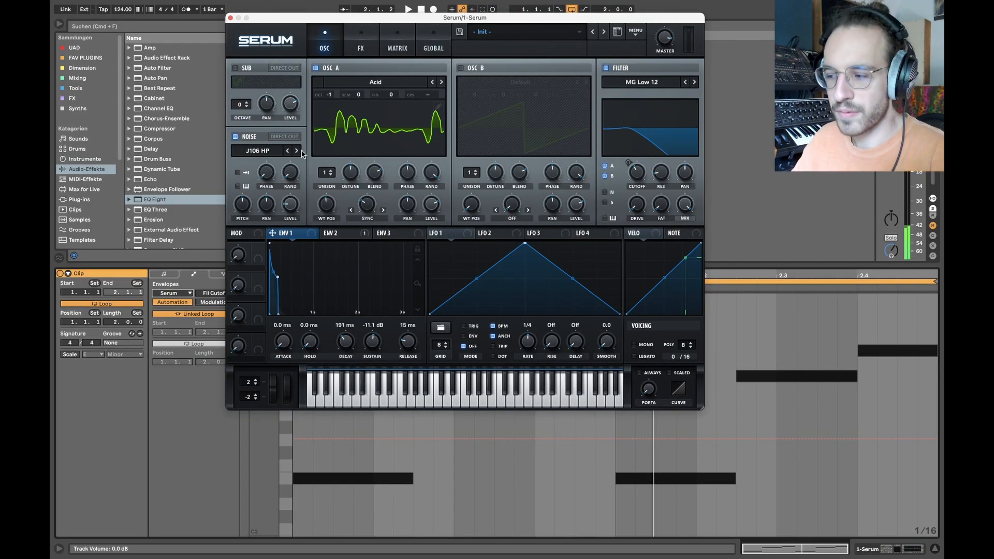
{"action": "mouse_move", "coordinate": [630, 173]}
{"action": "left_mouse_down"}
{"action": "mouse_move", "coordinate": [630, 184]}
{"action": "mouse_move", "coordinate": [630, 173]}
{"action": "left_mouse_up"}
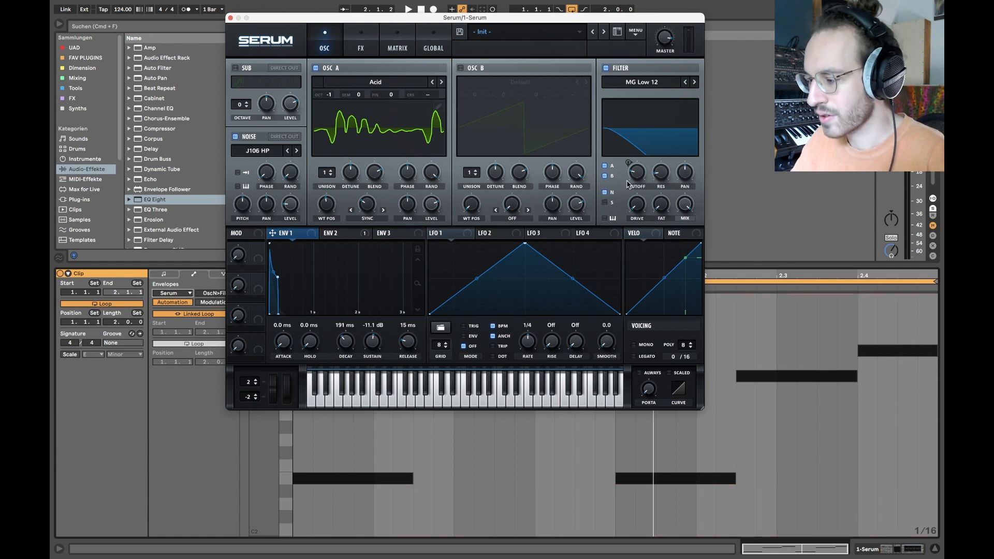
{"action": "left_click_drag", "start_coordinate": [628, 184], "coordinate": [628, 174]}
{"action": "key", "text": "space"}
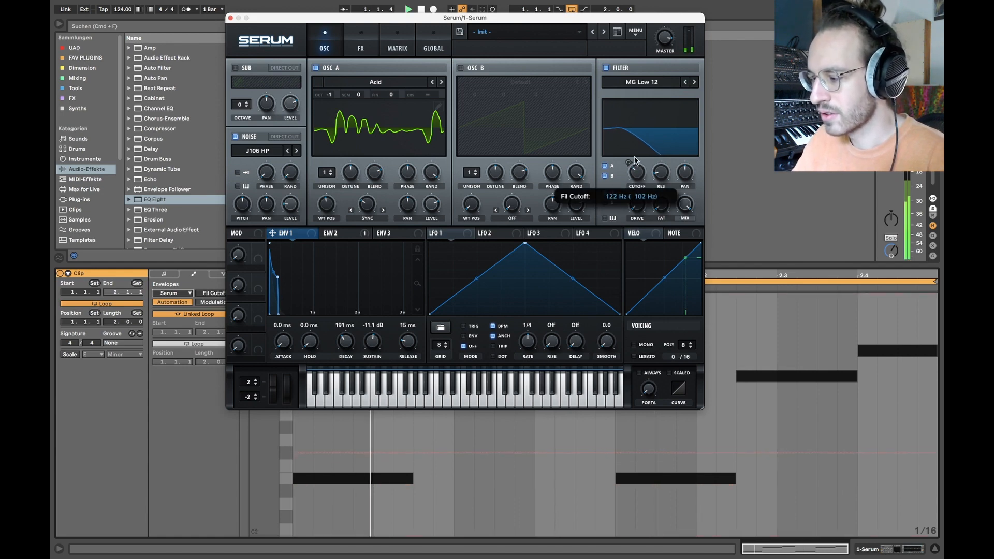
{"action": "left_click", "coordinate": [355, 238]}
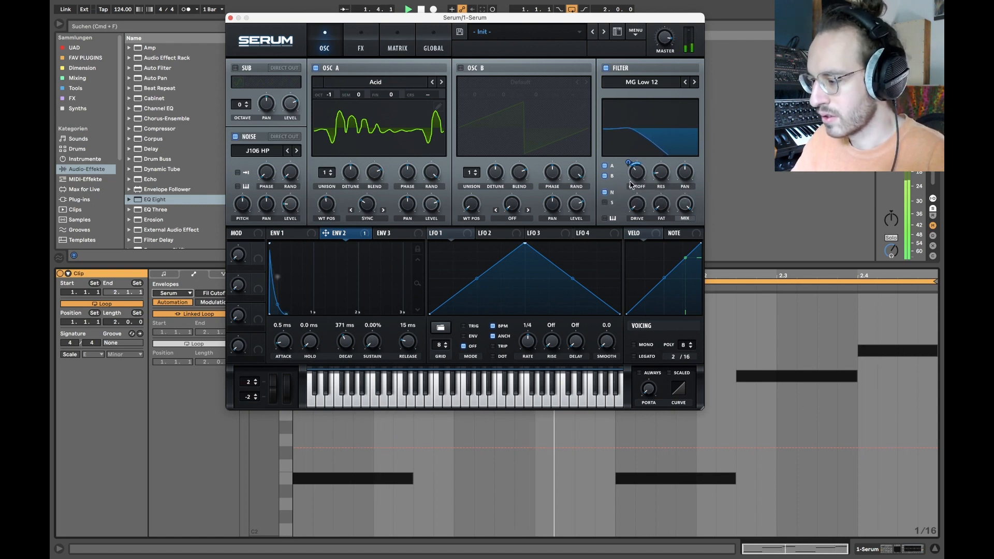
{"action": "left_click_drag", "start_coordinate": [635, 175], "coordinate": [652, 158]}
- Slightly raise the reverb and delay mix amounts in Serum's effects
{"action": "left_click", "coordinate": [360, 46]}
{"action": "left_click_drag", "start_coordinate": [652, 202], "coordinate": [652, 197]}
{"action": "left_click_drag", "start_coordinate": [652, 160], "coordinate": [653, 157]}
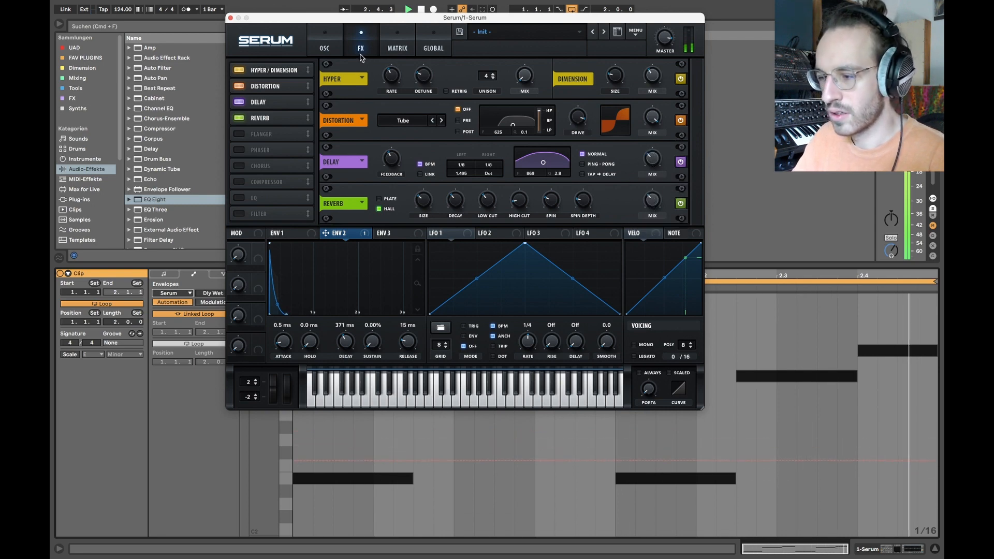
- Raise the oscillator page's filter cutoff, audition the resonance at 52%, and turn the resonance back down
{"action": "left_click", "coordinate": [325, 47]}
{"action": "left_click_drag", "start_coordinate": [632, 173], "coordinate": [664, 108]}
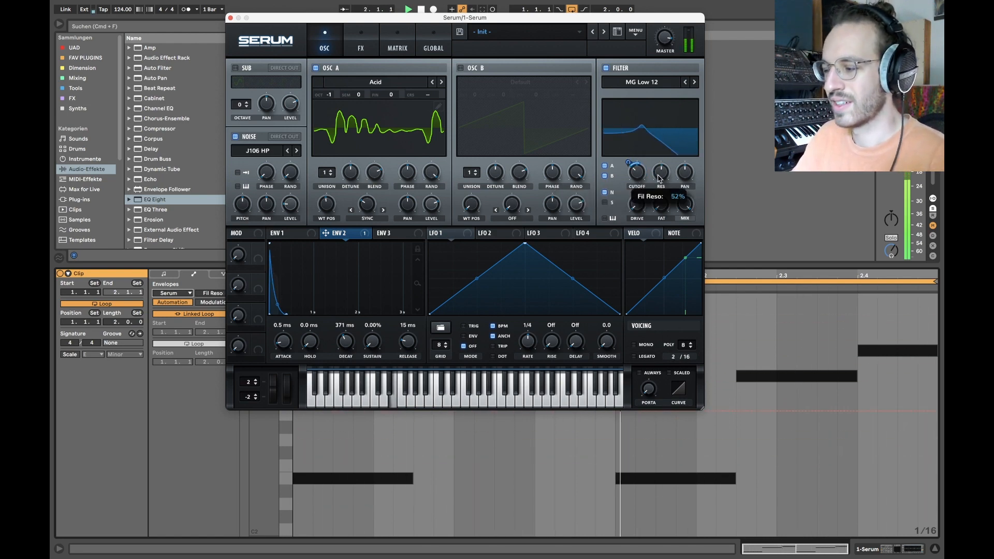
{"action": "mouse_move", "coordinate": [658, 174]}
{"action": "left_mouse_down"}
{"action": "mouse_move", "coordinate": [638, 139]}
{"action": "mouse_move", "coordinate": [633, 169]}
{"action": "mouse_move", "coordinate": [660, 180]}
{"action": "left_mouse_up"}
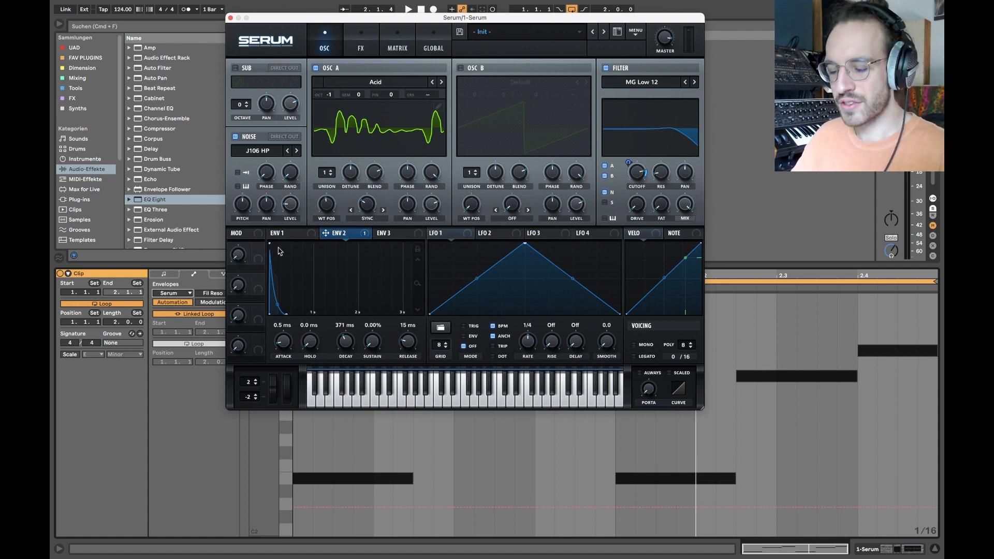
- Show the track's device chain, enable oscillator B with 8 unison voices, and start playback
{"action": "key", "text": "shift+Tab"}
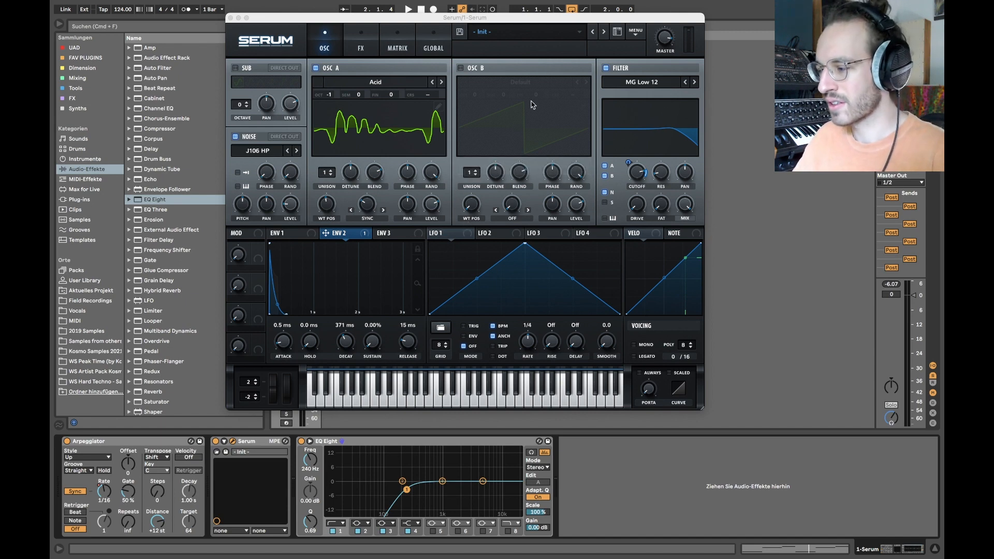
{"action": "left_click", "coordinate": [461, 68]}
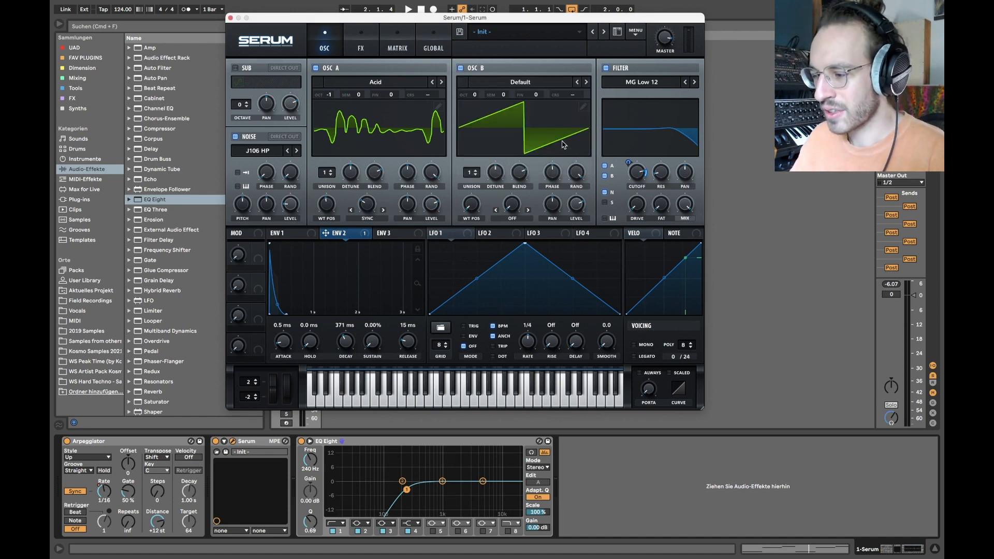
{"action": "left_click_drag", "start_coordinate": [478, 171], "coordinate": [501, 211]}
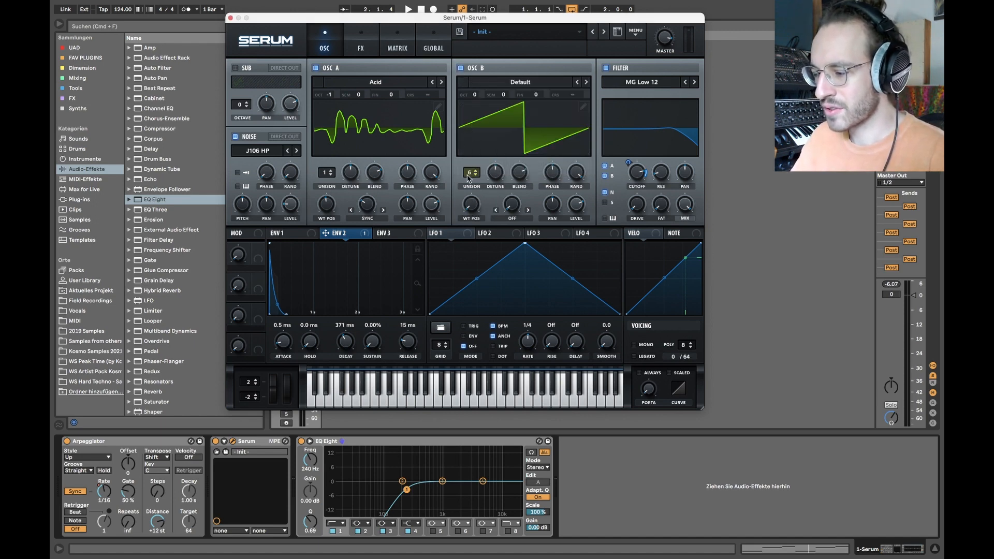
{"action": "left_click_drag", "start_coordinate": [468, 178], "coordinate": [464, 127]}
{"action": "key", "text": "space"}
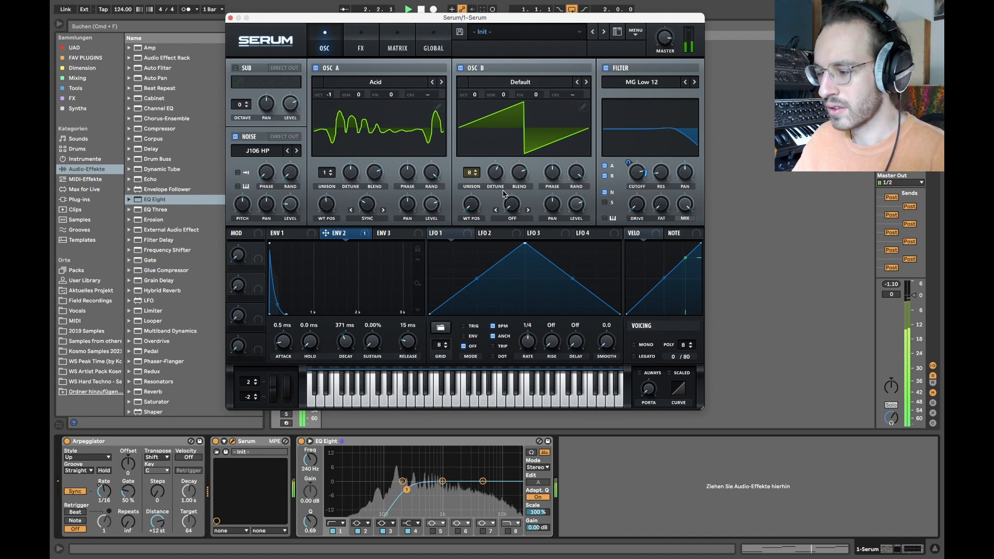
- Set oscillator B's octave to +1, lower its level, and sweep the filter cutoff upward to audition the layer
{"action": "left_click_drag", "start_coordinate": [473, 95], "coordinate": [474, 78]}
{"action": "left_click_drag", "start_coordinate": [633, 180], "coordinate": [628, 158]}
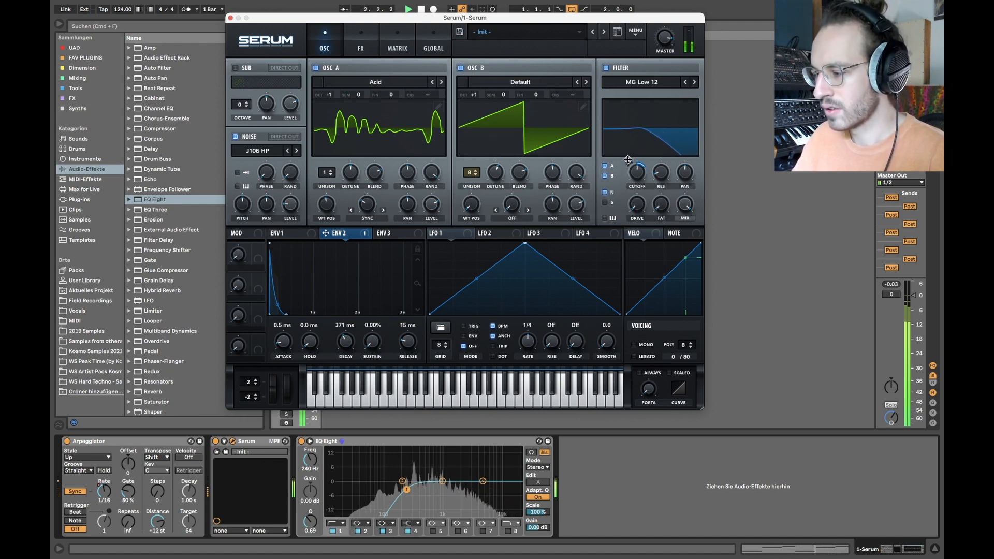
{"action": "left_click_drag", "start_coordinate": [576, 205], "coordinate": [576, 216]}
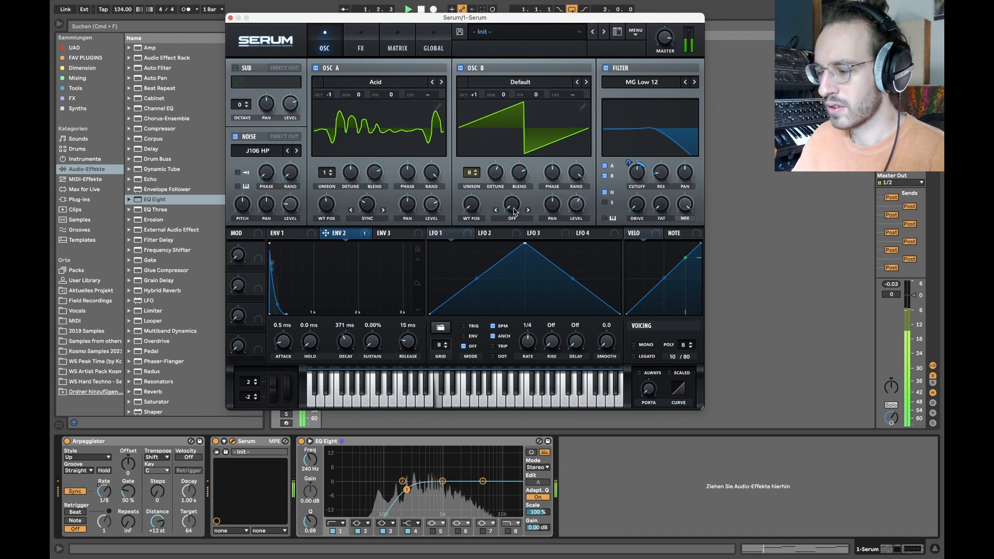
{"action": "left_click_drag", "start_coordinate": [634, 183], "coordinate": [631, 150]}
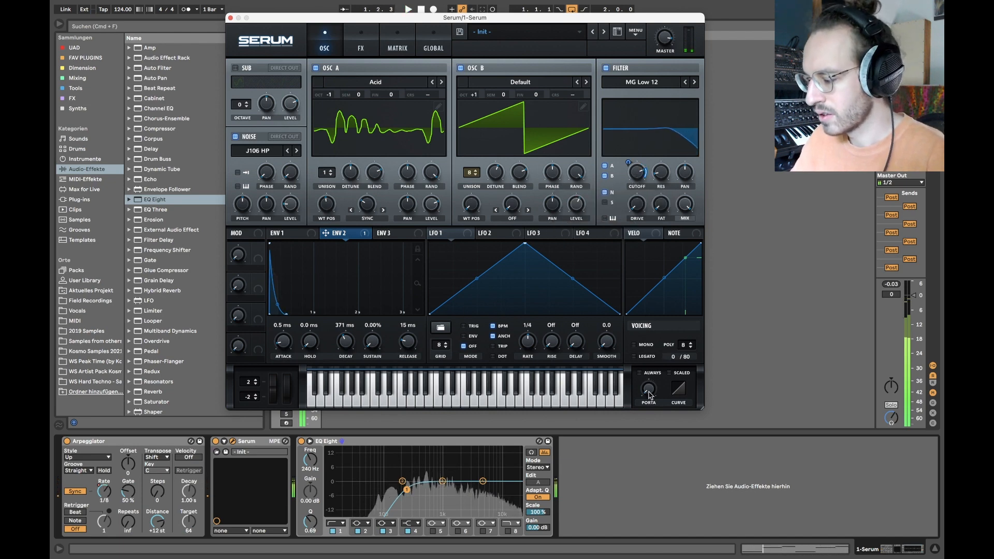
- Try always-on portamento with a time of about 26 ms during playback
{"action": "left_click_drag", "start_coordinate": [650, 394], "coordinate": [648, 334]}
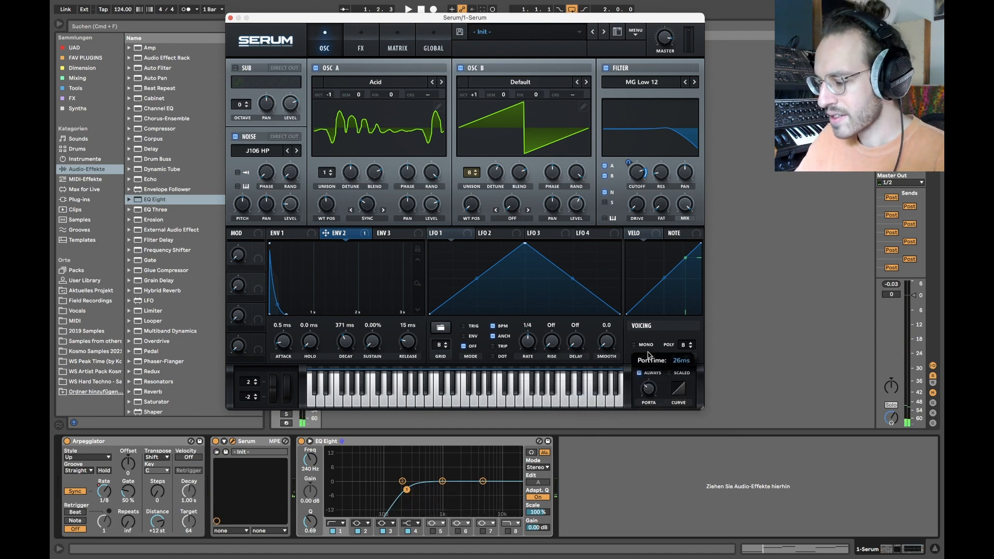
{"action": "key", "text": "space"}
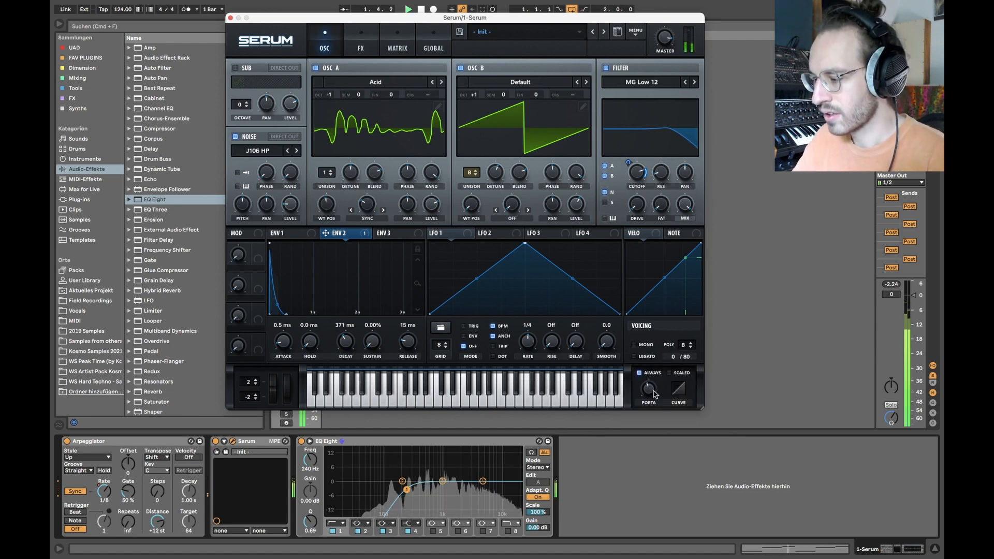
- Set oscillator B's octave to -1, sweep the filter cutoff down and up, and switch off always-on portamento
{"action": "left_click_drag", "start_coordinate": [632, 177], "coordinate": [637, 218]}
{"action": "left_click_drag", "start_coordinate": [634, 177], "coordinate": [623, 110]}
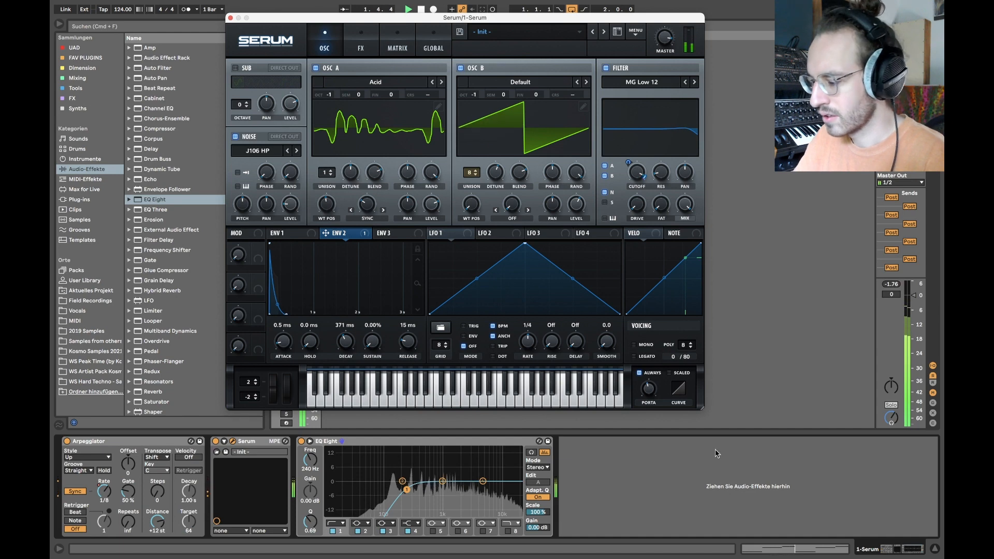
{"action": "left_click_drag", "start_coordinate": [637, 172], "coordinate": [638, 223]}
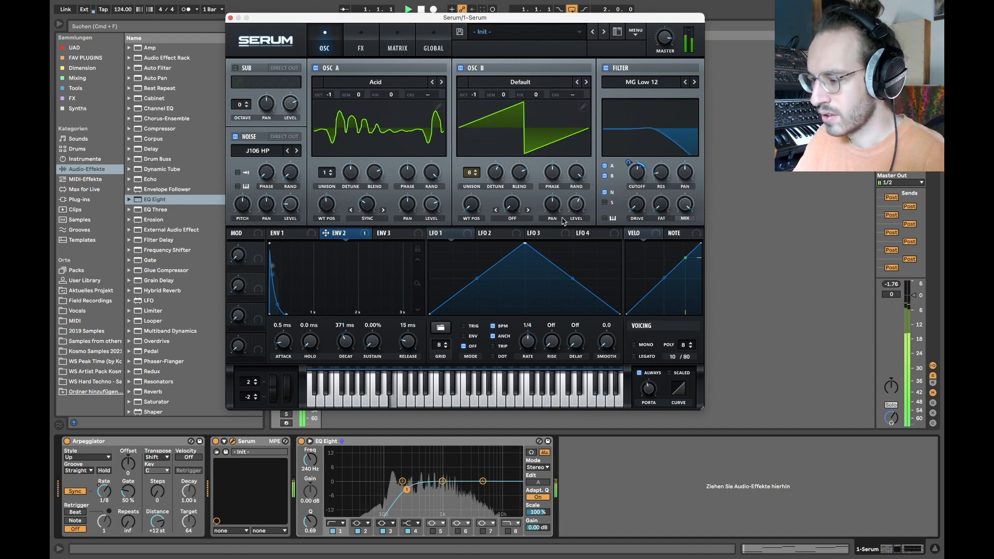
{"action": "left_click", "coordinate": [655, 378]}
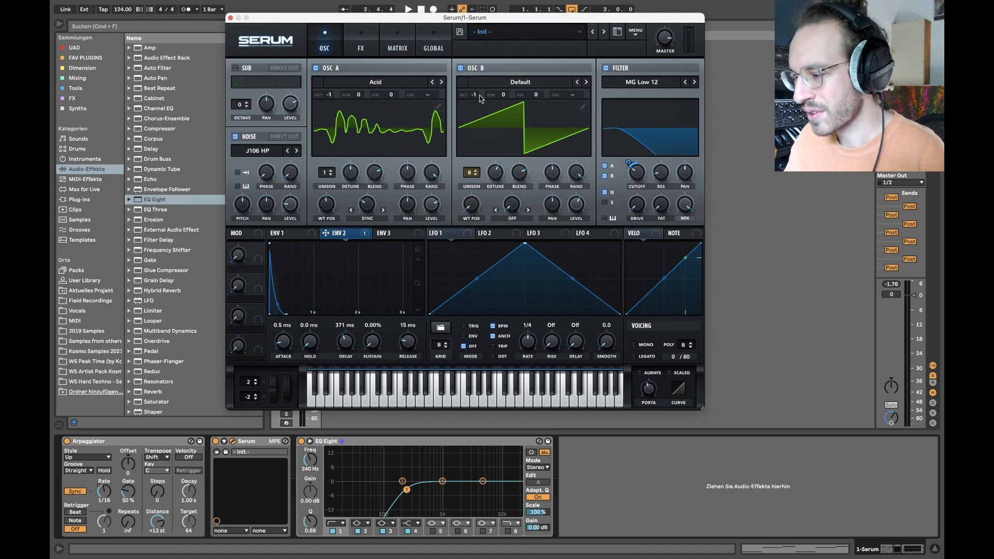
{"action": "left_click_drag", "start_coordinate": [630, 165], "coordinate": [629, 119]}
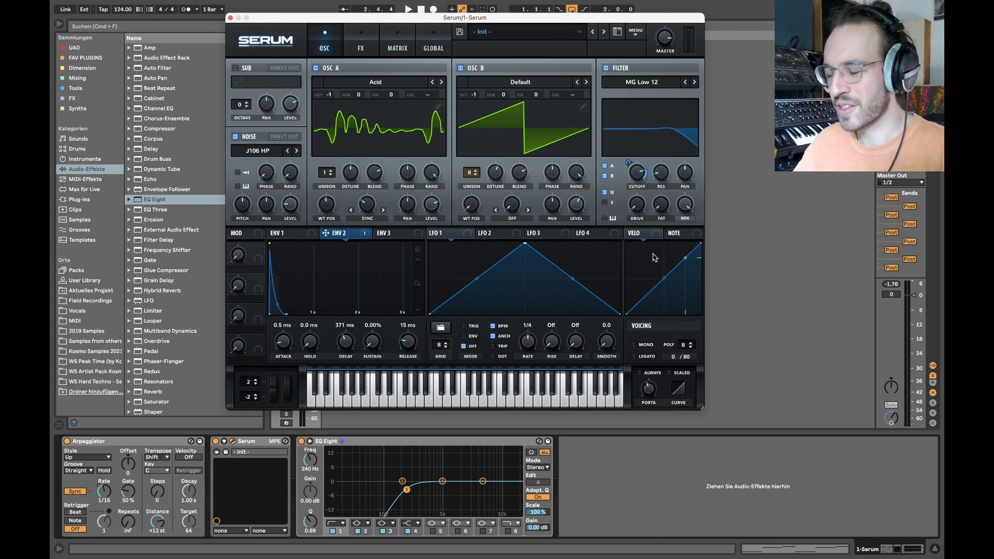